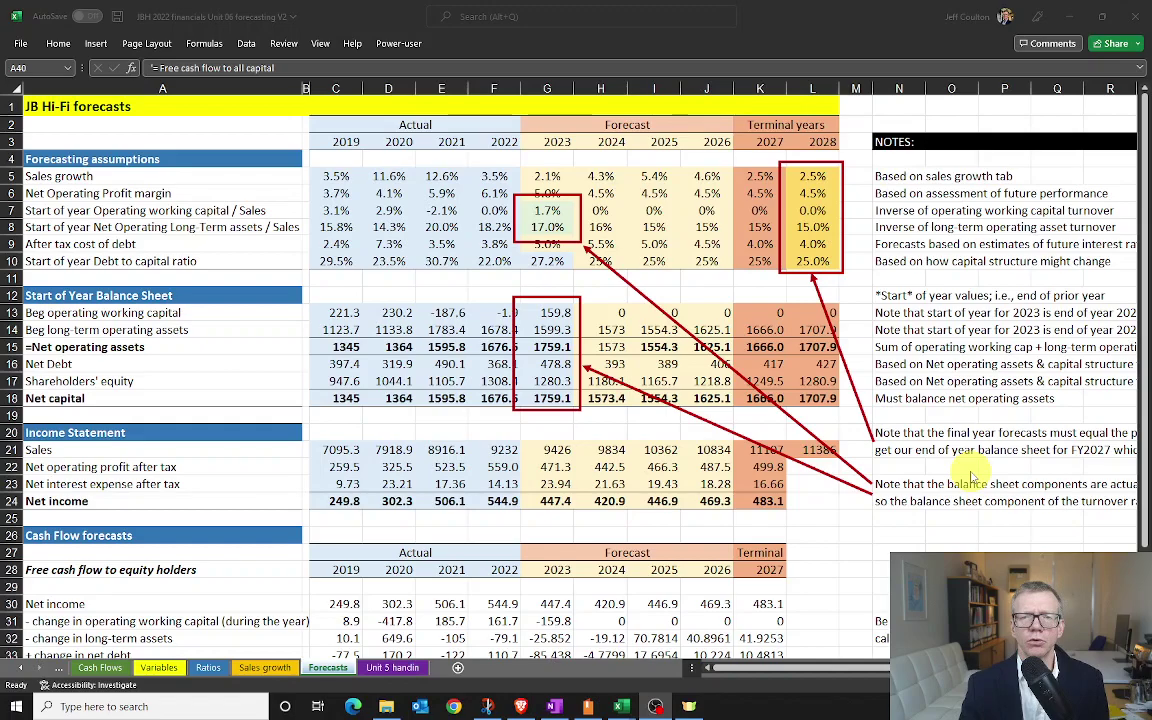
Step: Review the row 5 sales growth forecasts from 2023, then switch to the Sales growth sheet
click(145, 176)
click(119, 175)
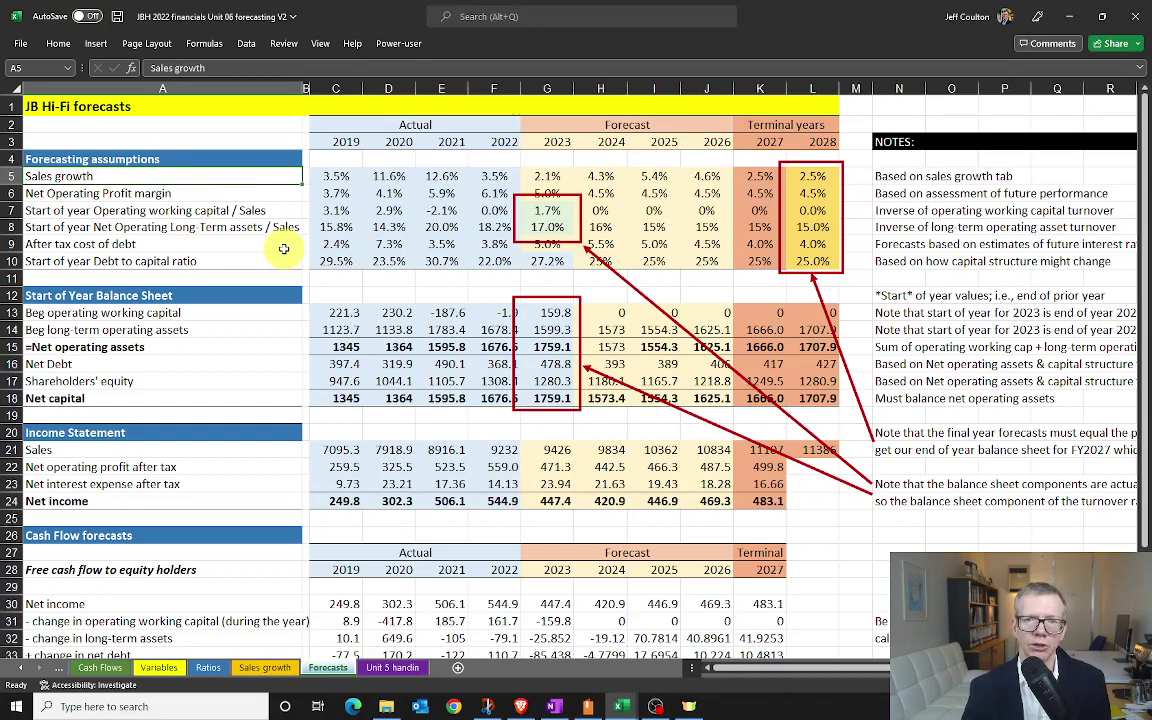
click(546, 176)
key(Right)
key(Right)
key(Right)
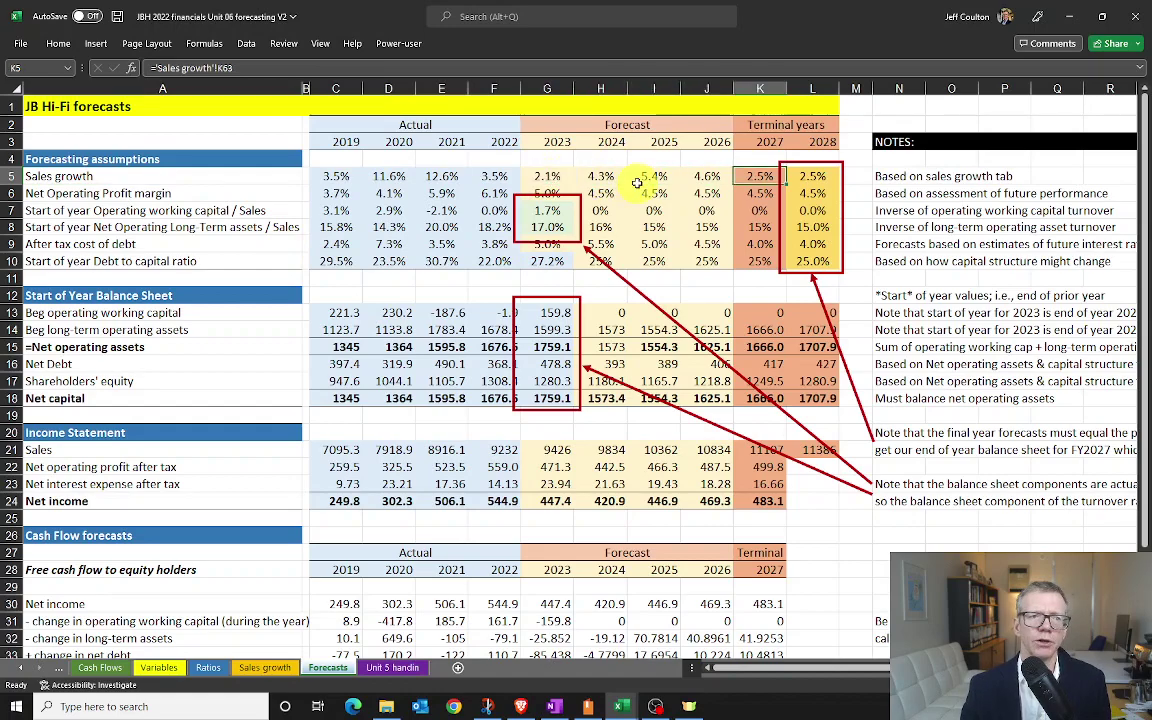
key(Left)
key(Left)
key(Left)
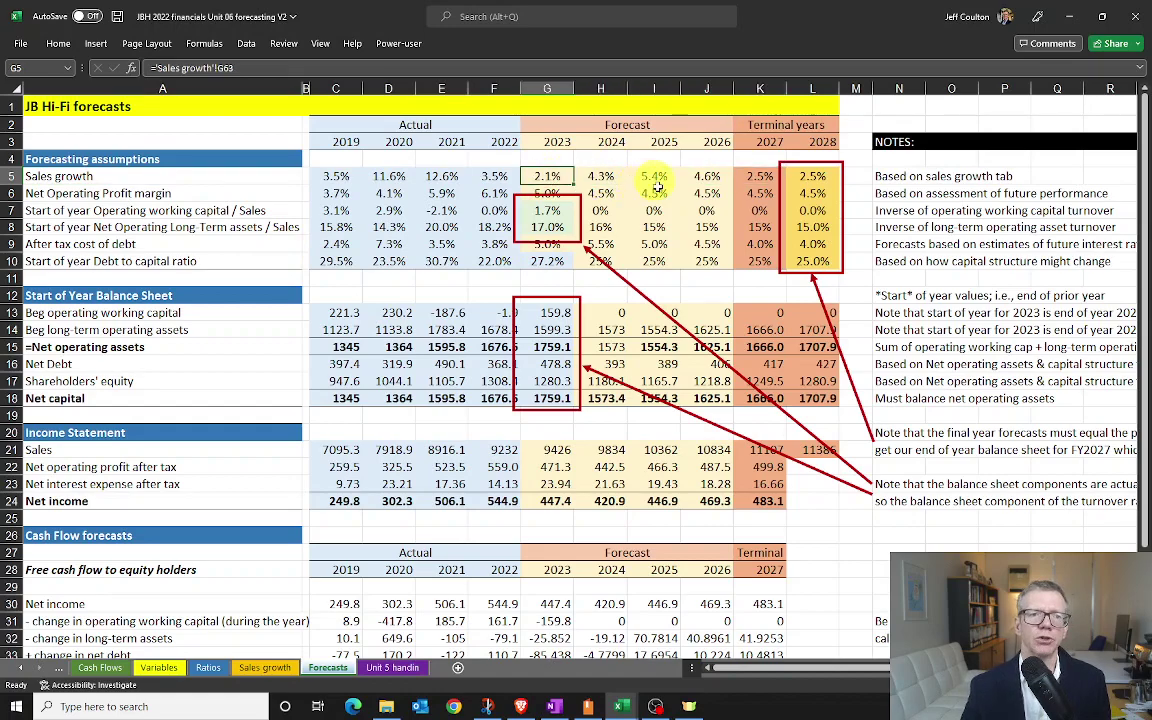
click(266, 668)
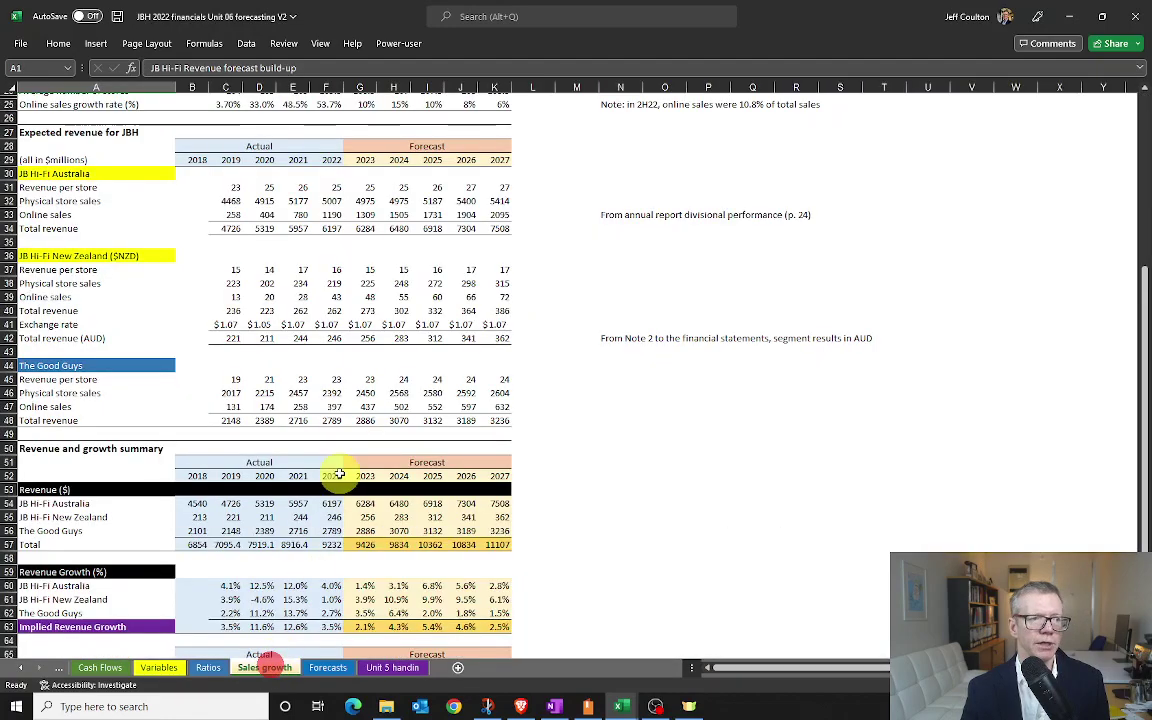
Step: Scroll to Implied Revenue Growth: 2.1%, 4.3%, 5.4%, 4.6% and 2.5% for 2023–2027
scroll(340, 470, up, 8)
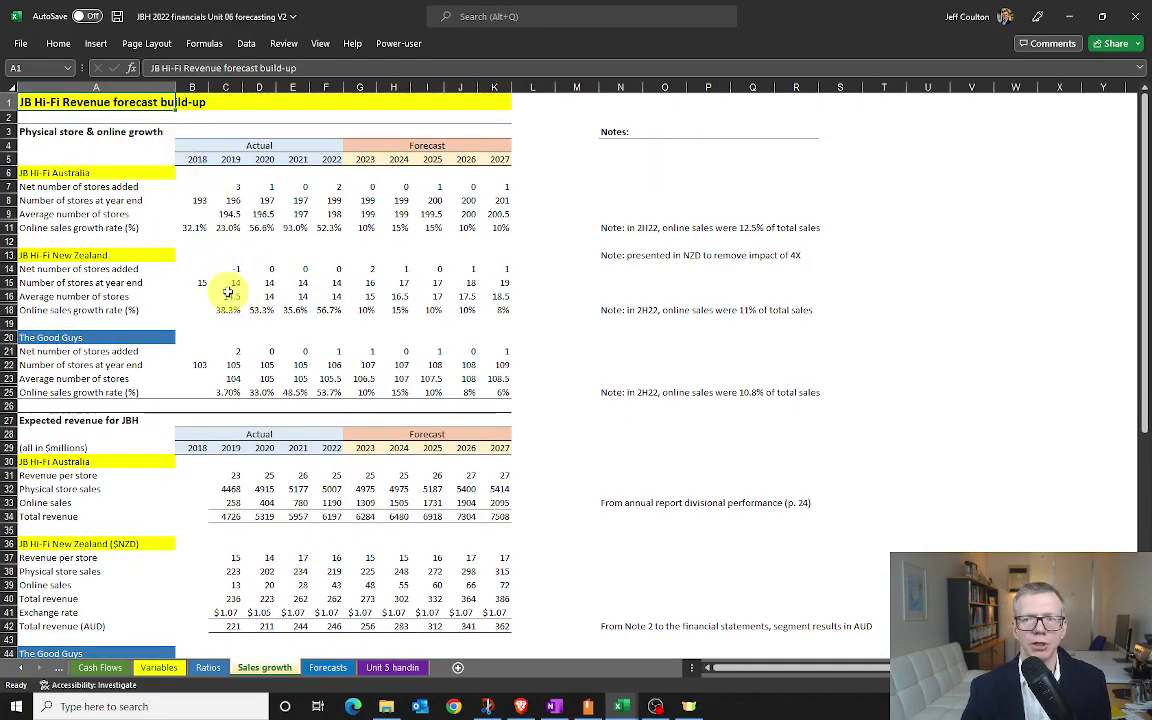
scroll(224, 295, down, 2)
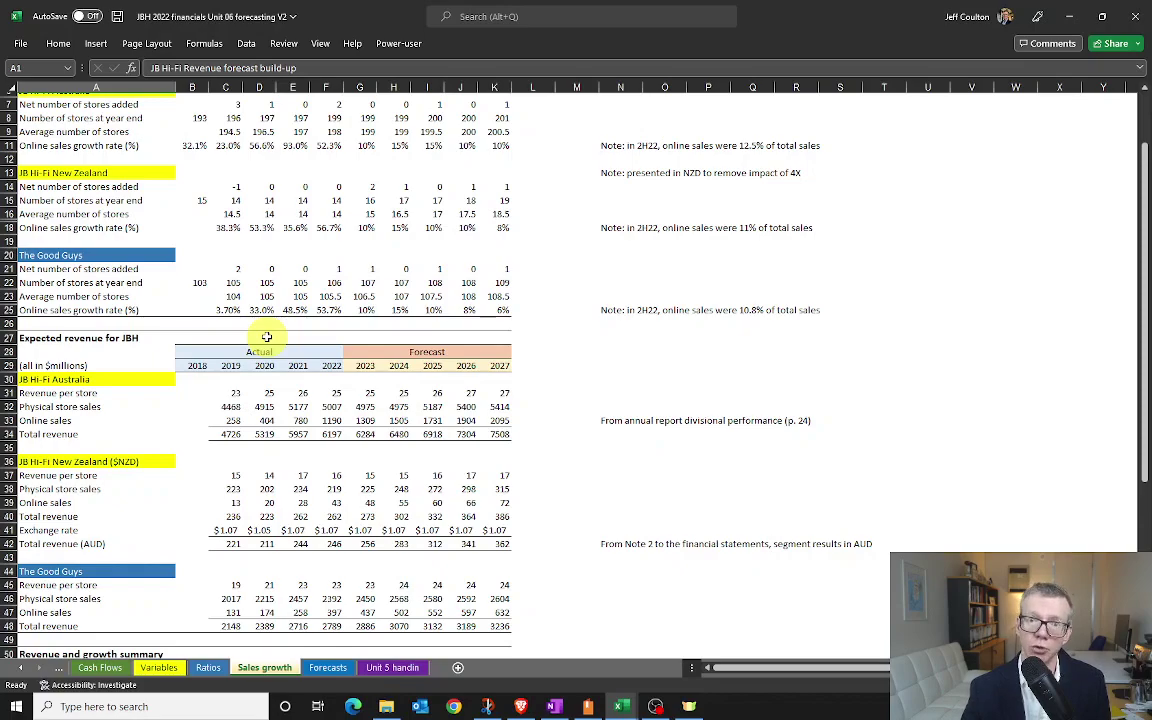
scroll(290, 410, down, 4)
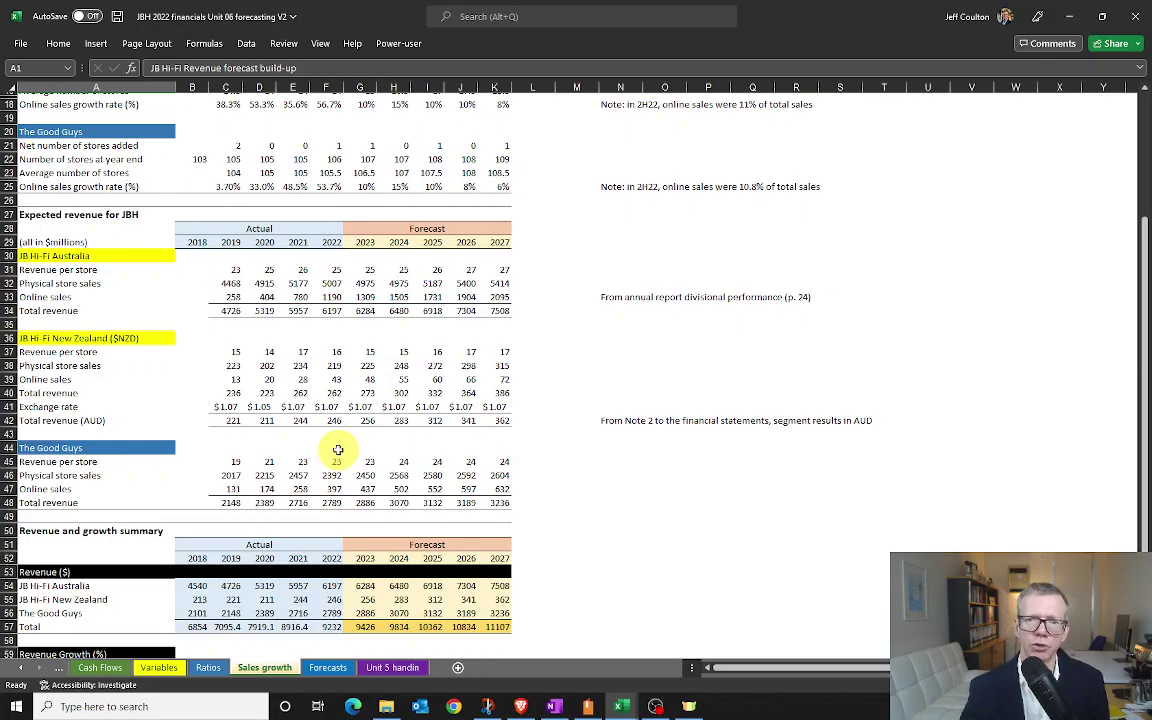
scroll(345, 458, down, 6)
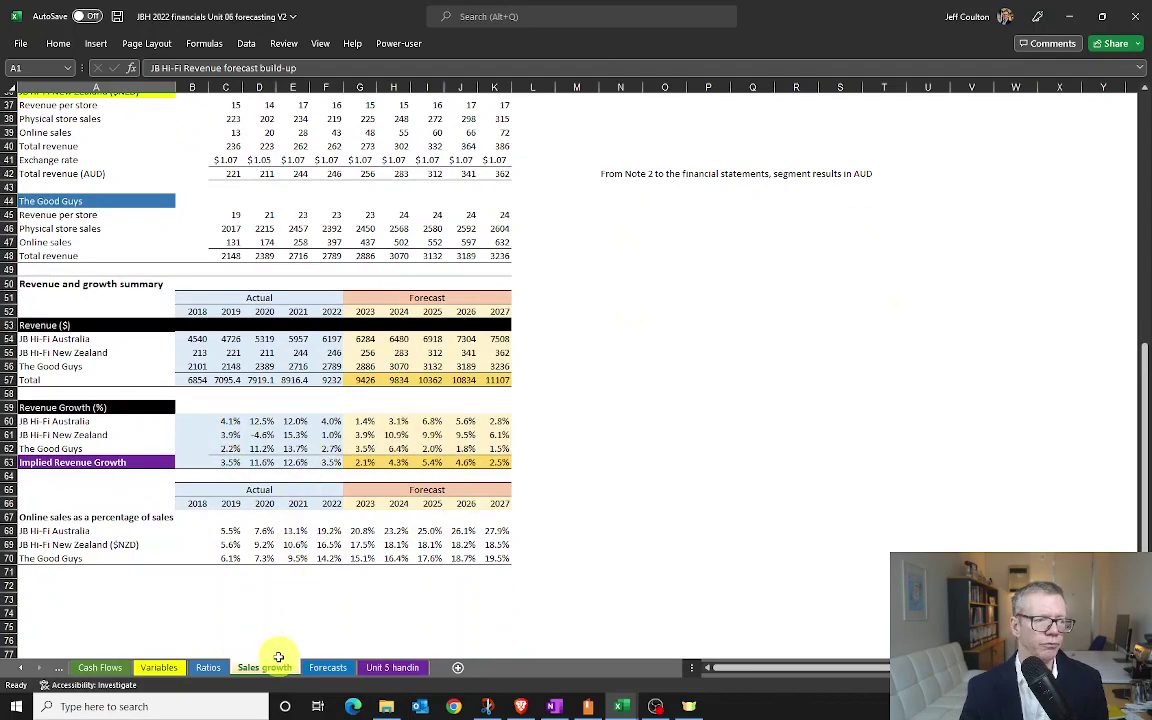
Step: On the Forecasts sheet, review the 2024 operating margin and the working capital and long-term asset turnover ratios
click(324, 666)
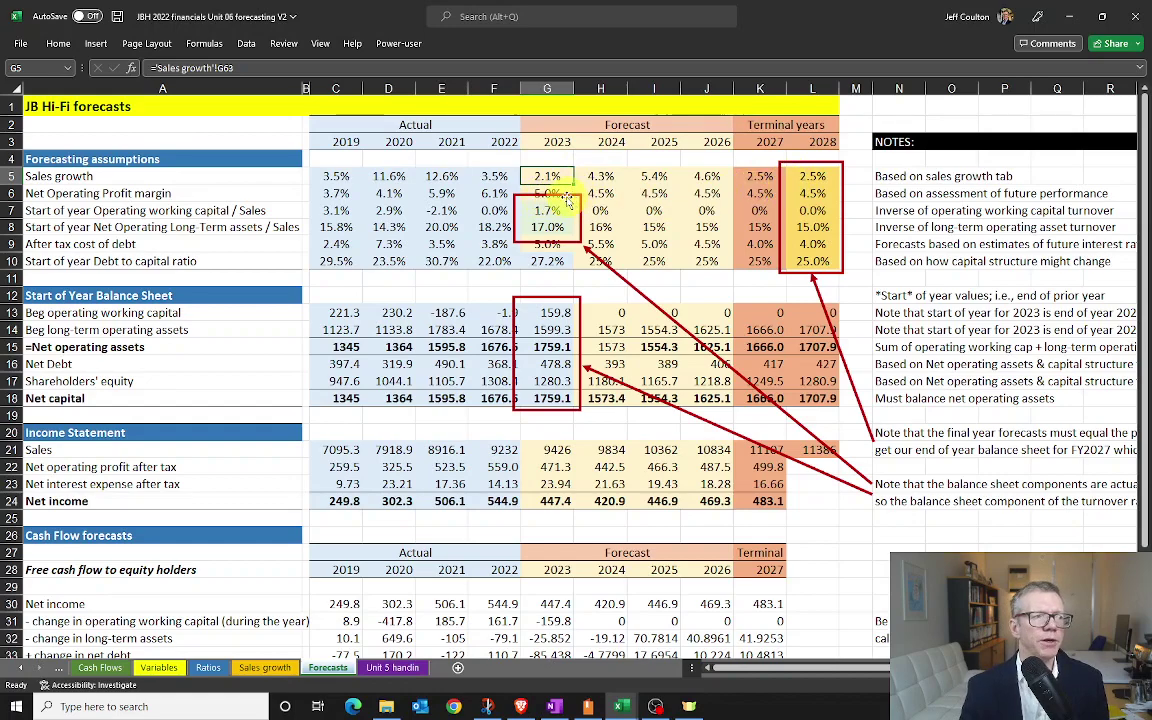
click(594, 190)
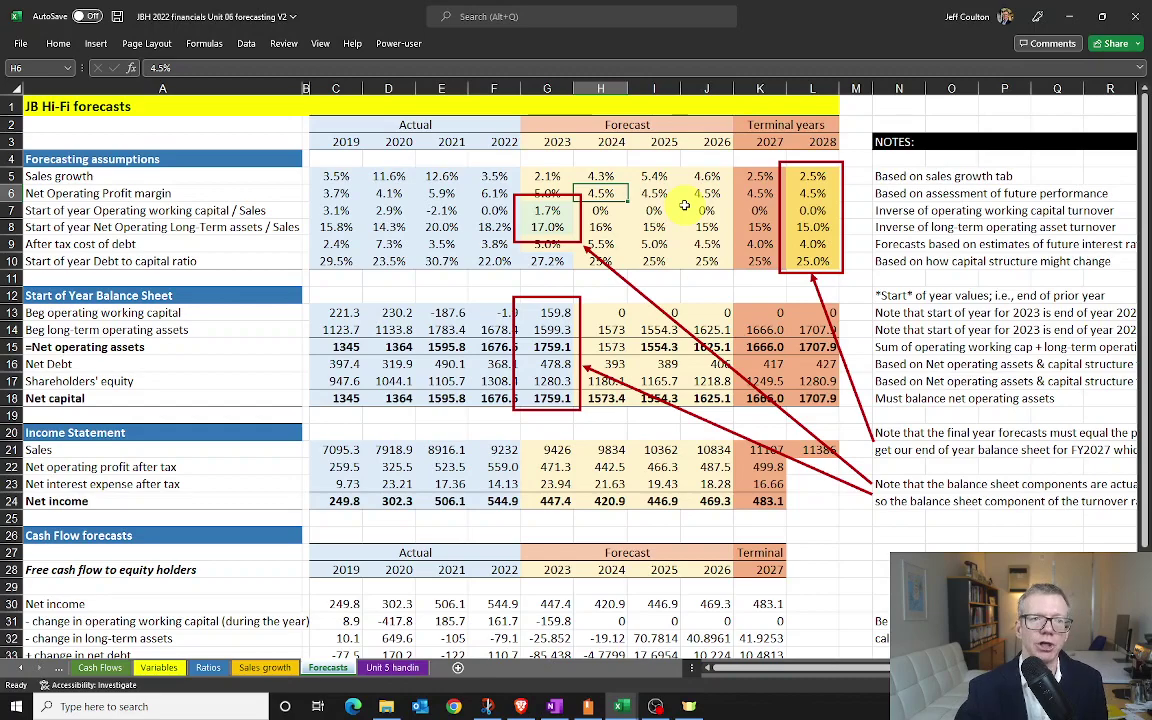
click(70, 210)
drag(148, 220, 148, 221)
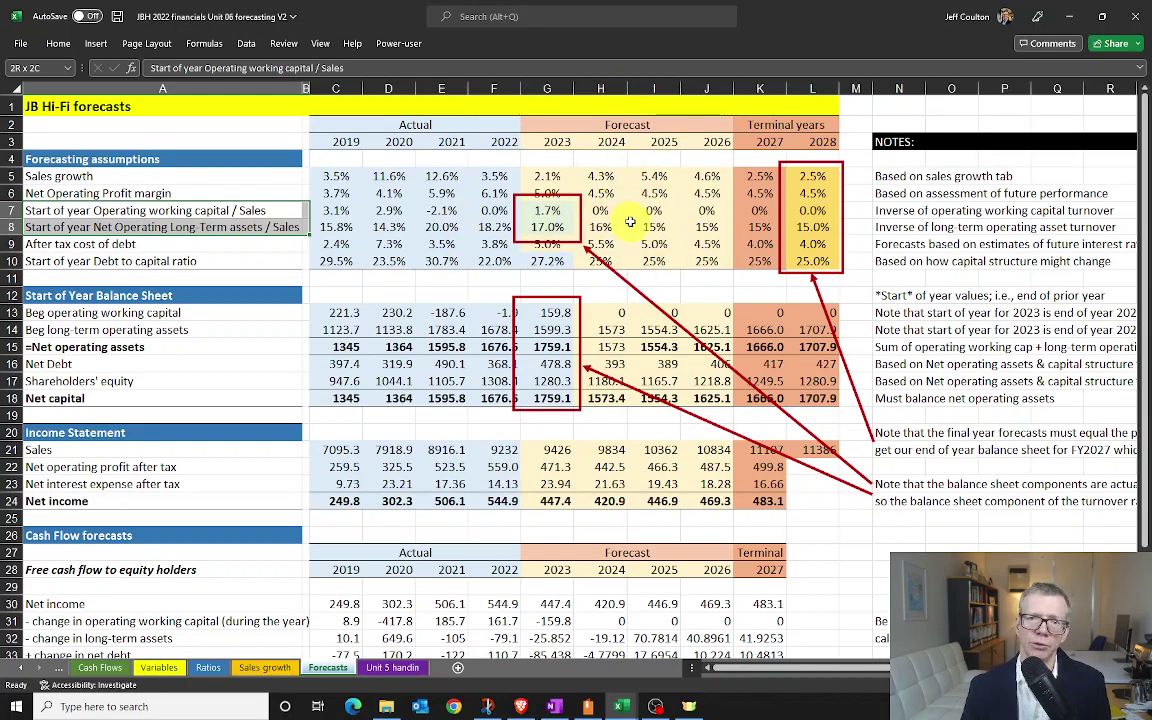
click(248, 210)
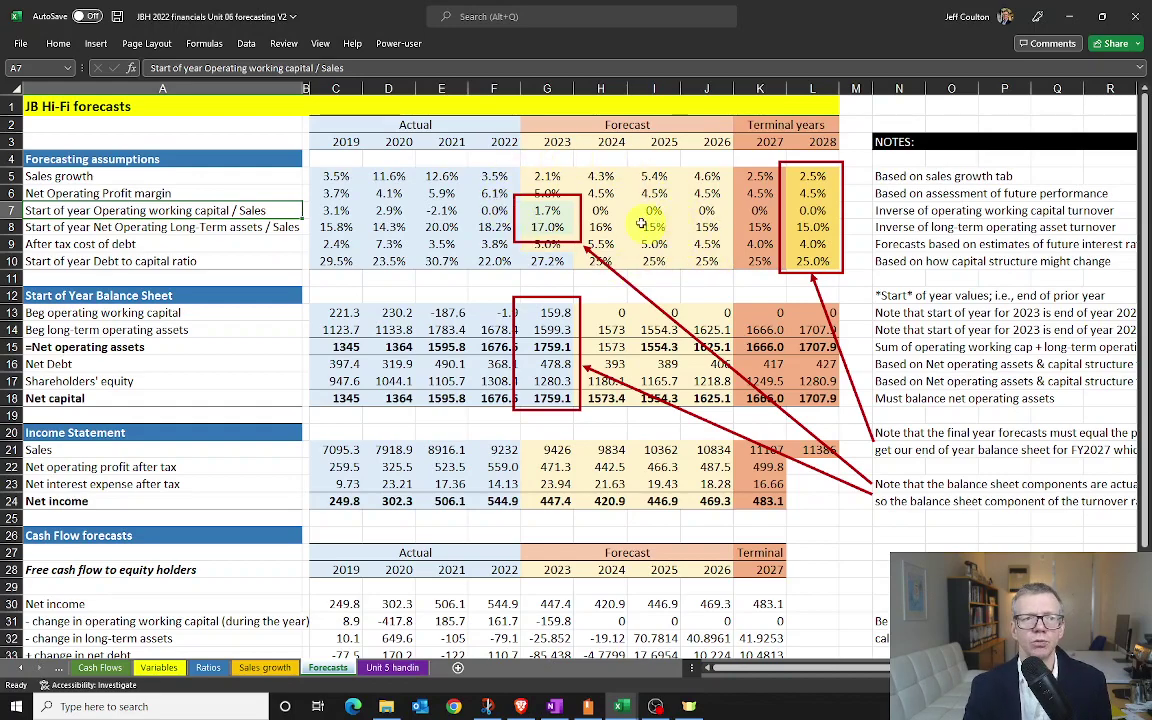
click(541, 211)
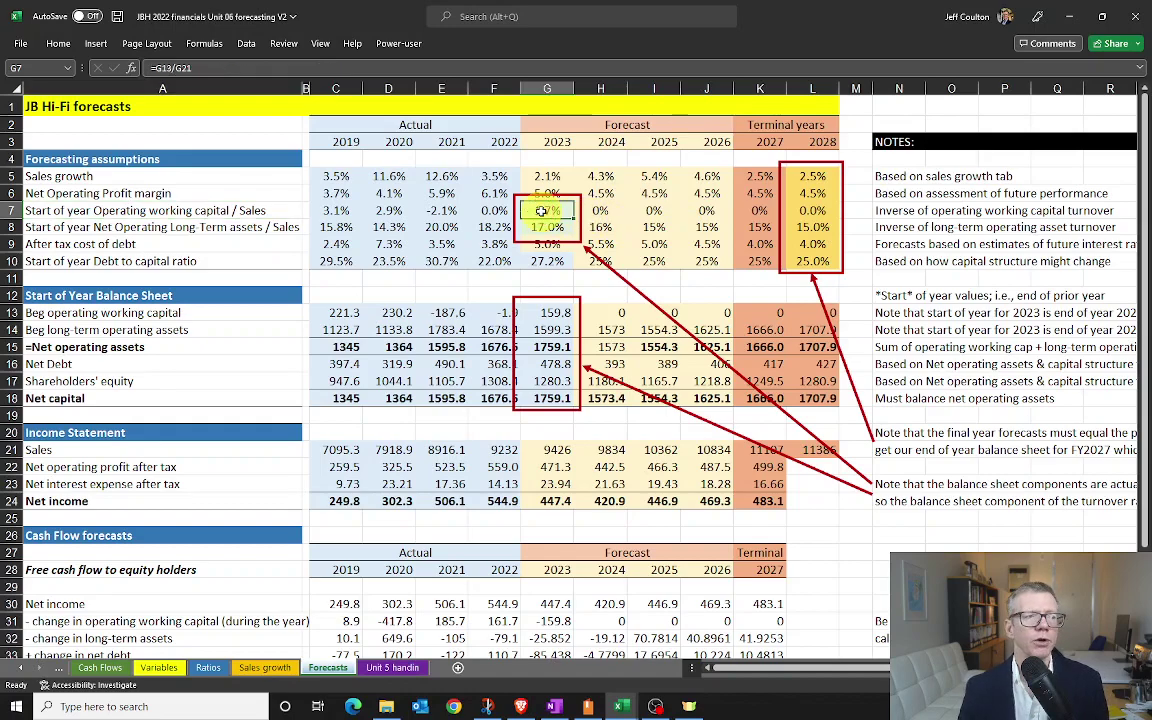
key(shift+Down)
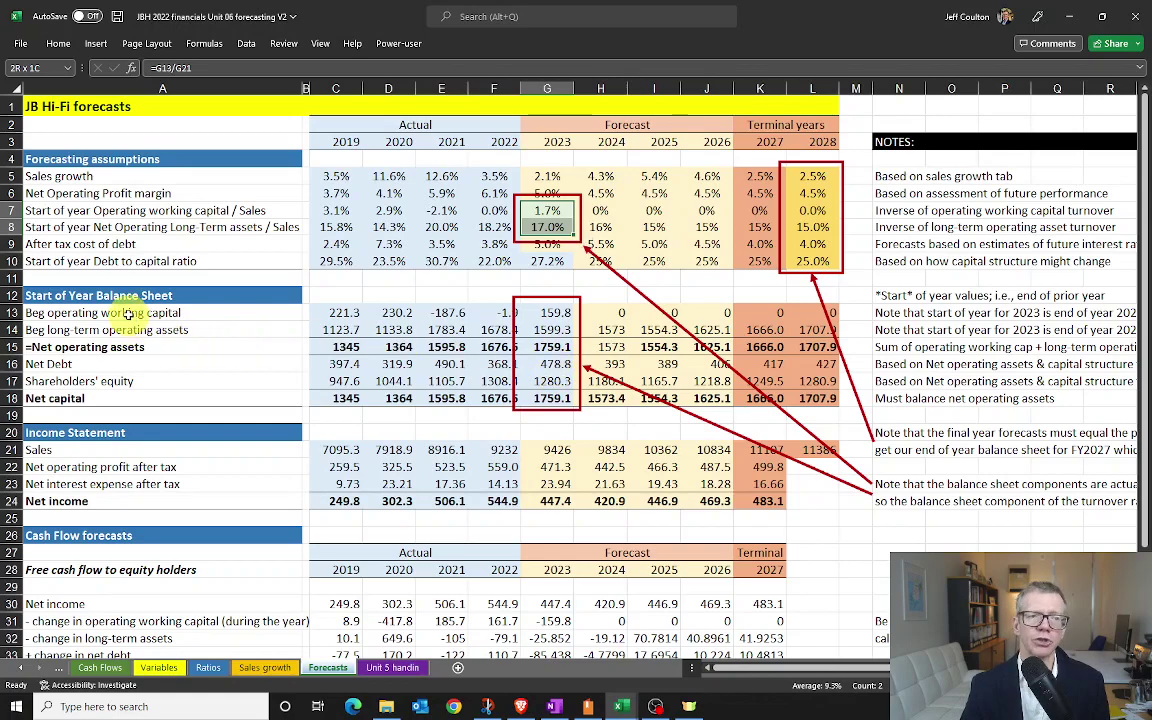
click(556, 312)
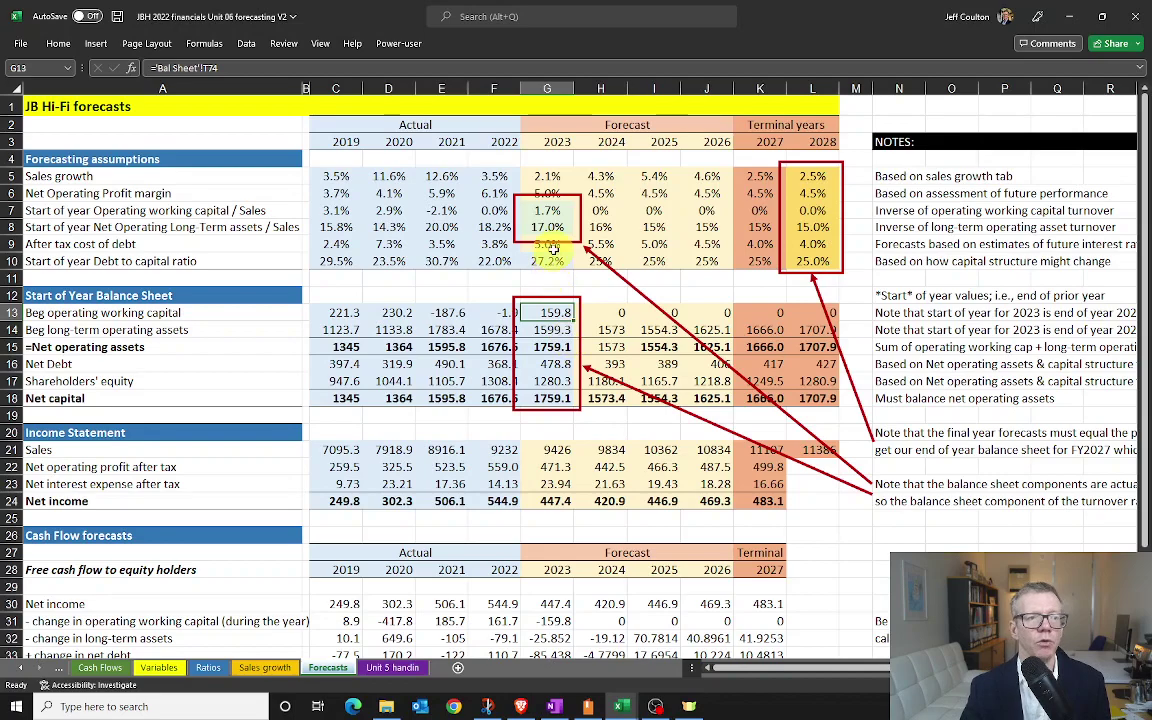
click(545, 211)
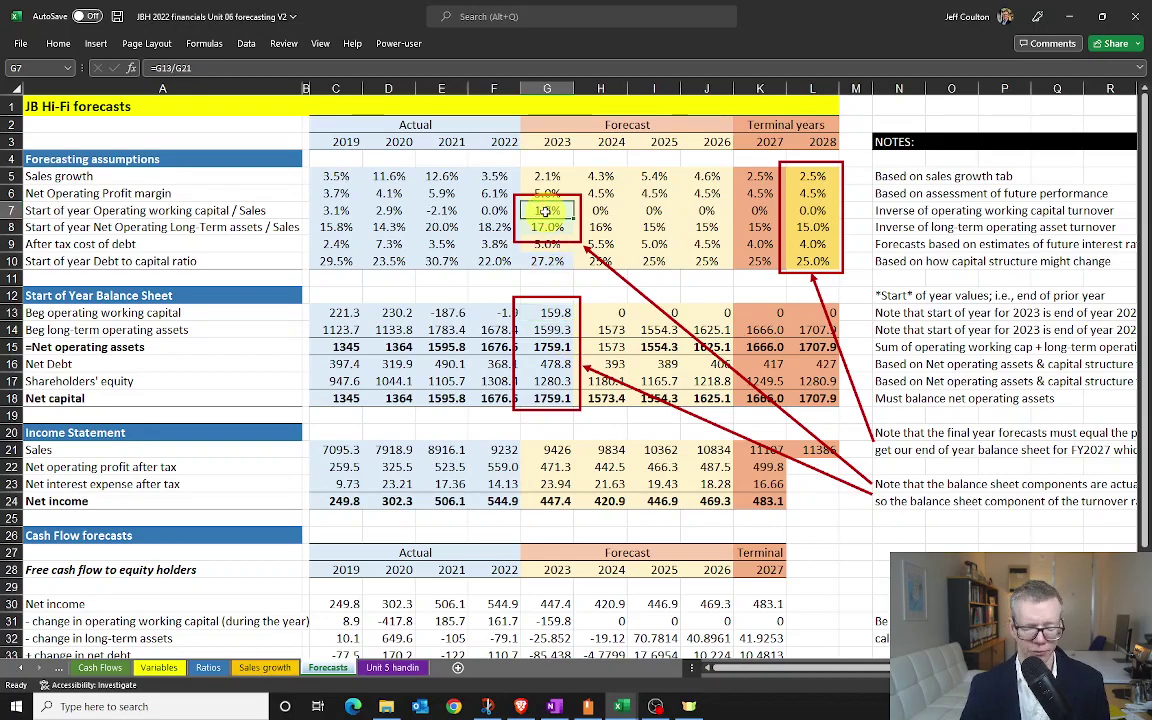
drag(545, 211, 547, 227)
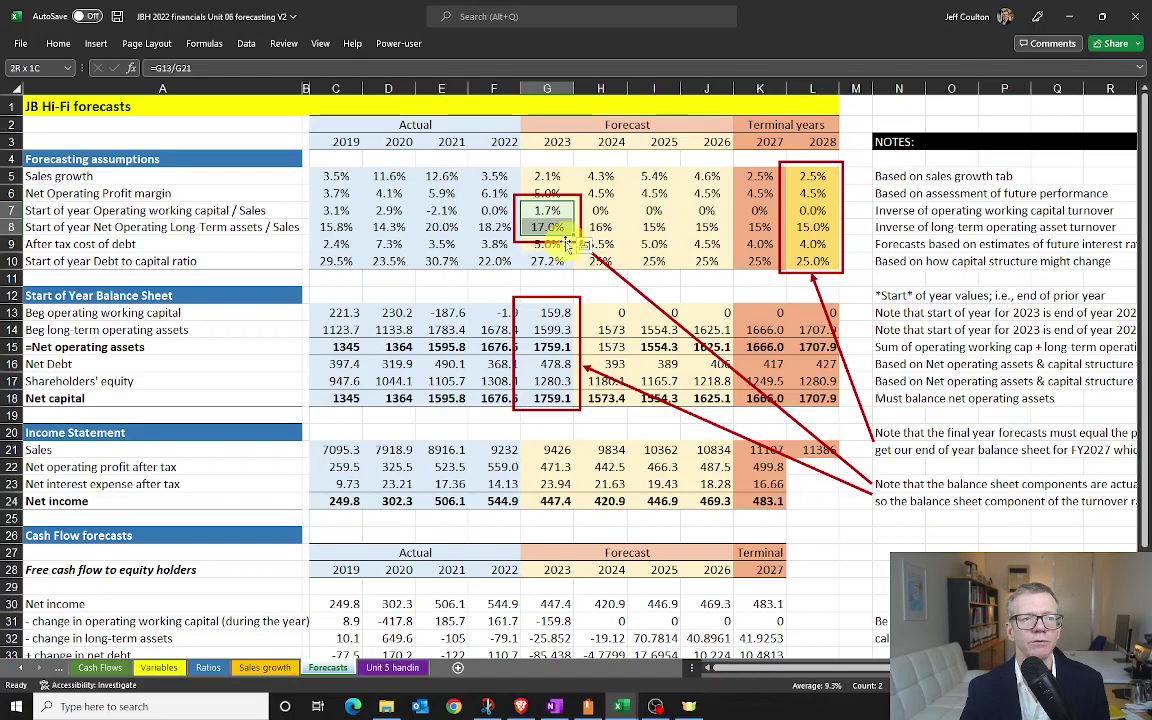
click(750, 195)
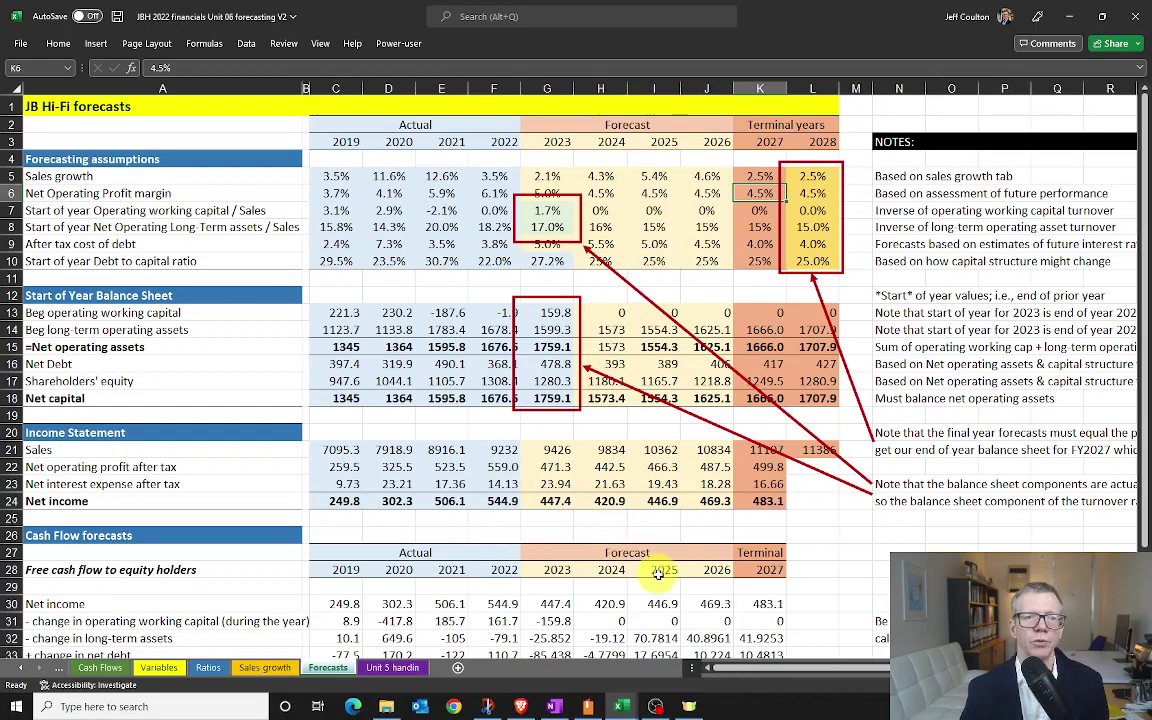
click(815, 449)
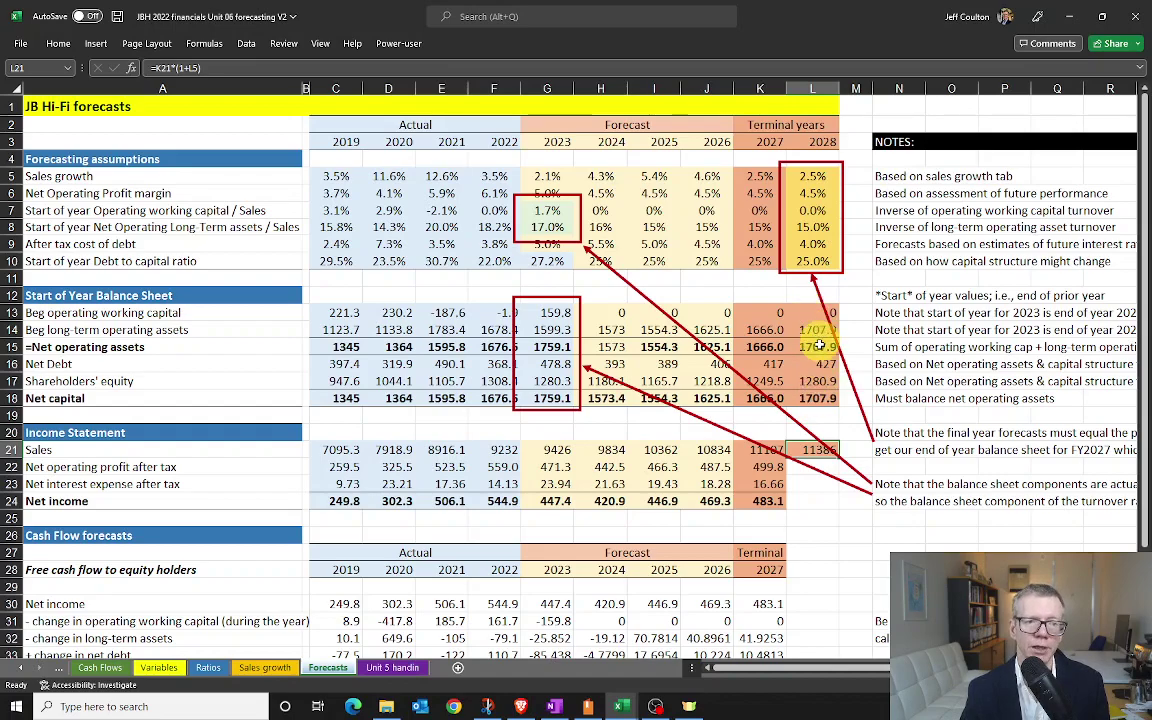
click(811, 196)
click(810, 212)
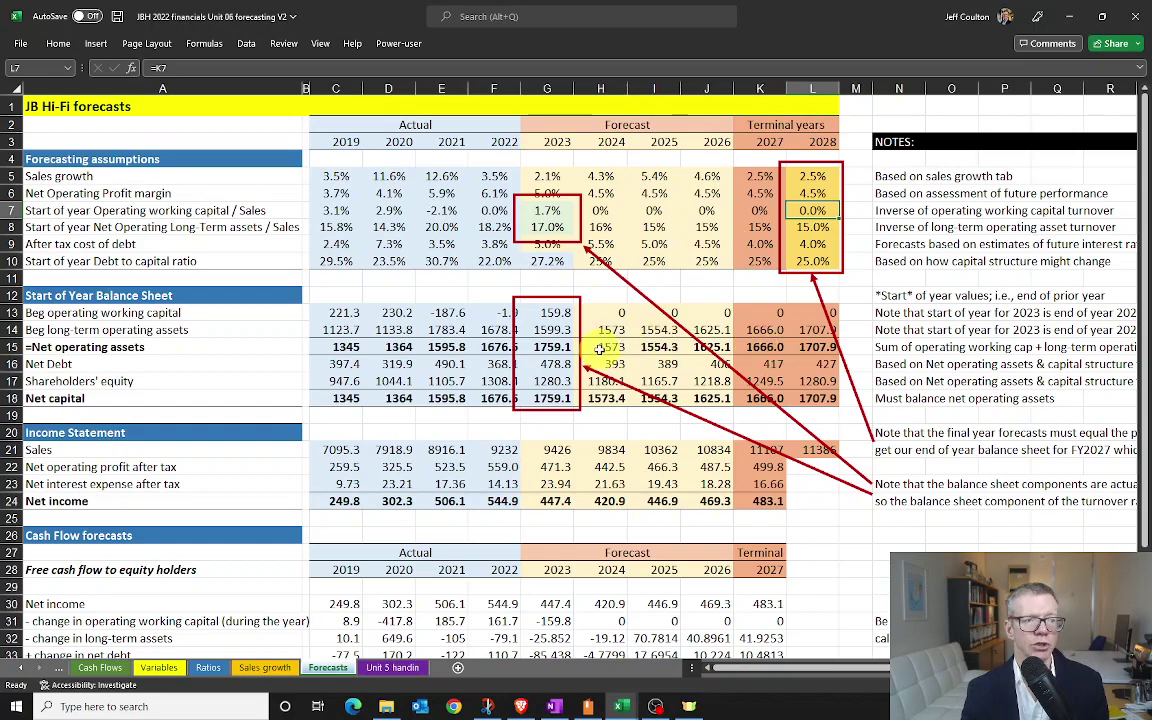
click(334, 312)
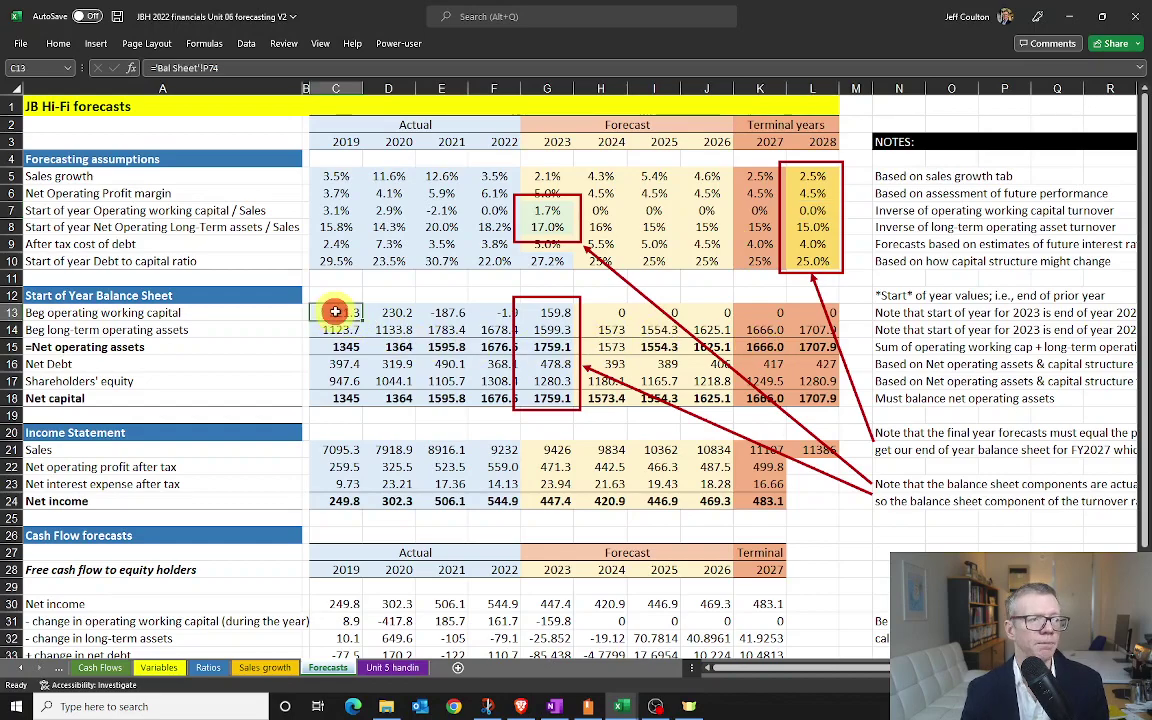
click(506, 318)
key(Left)
key(Left)
key(Left)
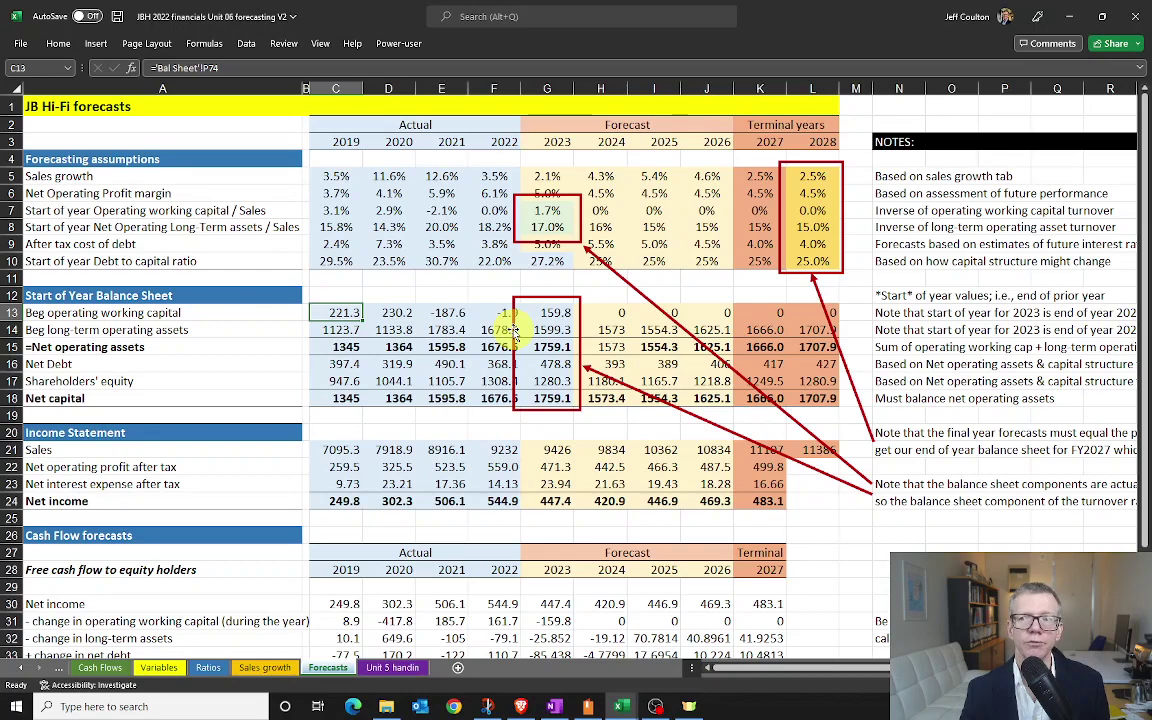
key(Right)
key(Right)
key(Right)
key(Right)
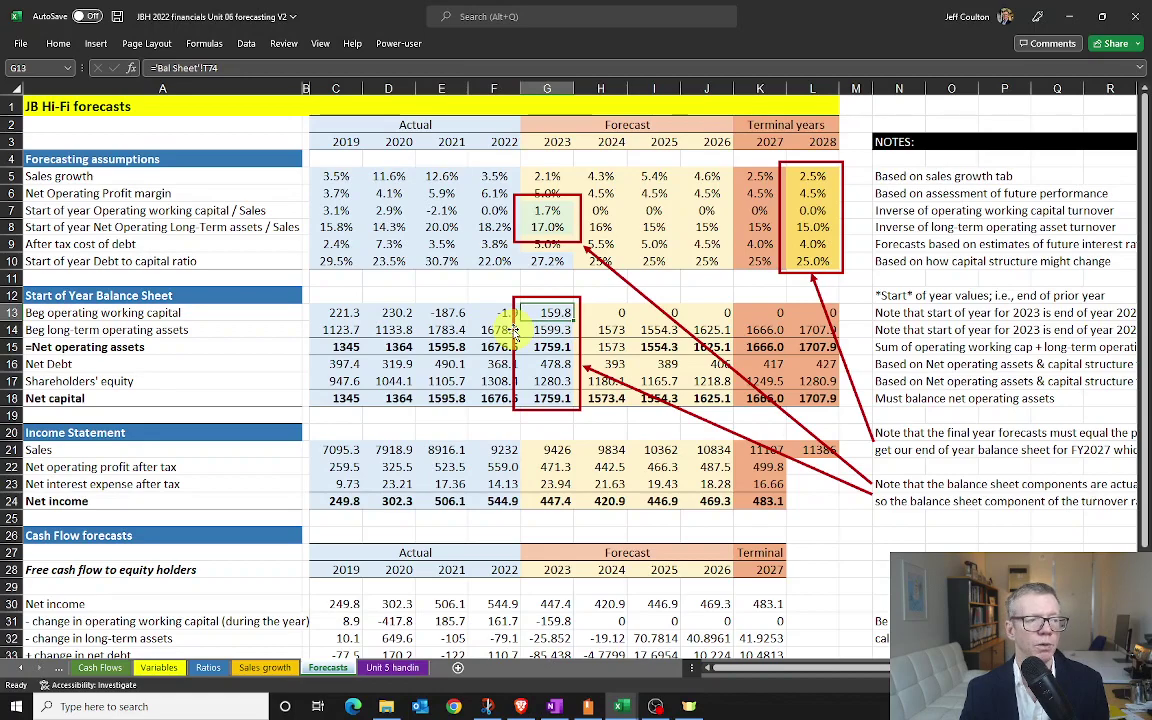
key(Left)
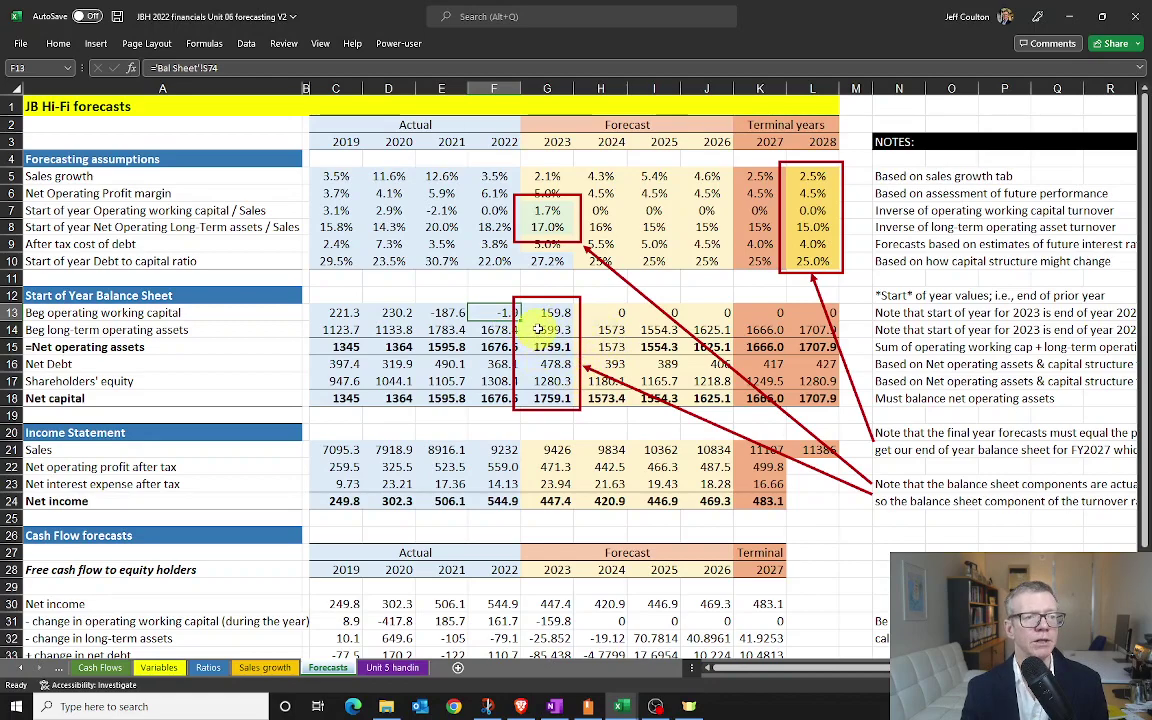
drag(543, 315, 548, 399)
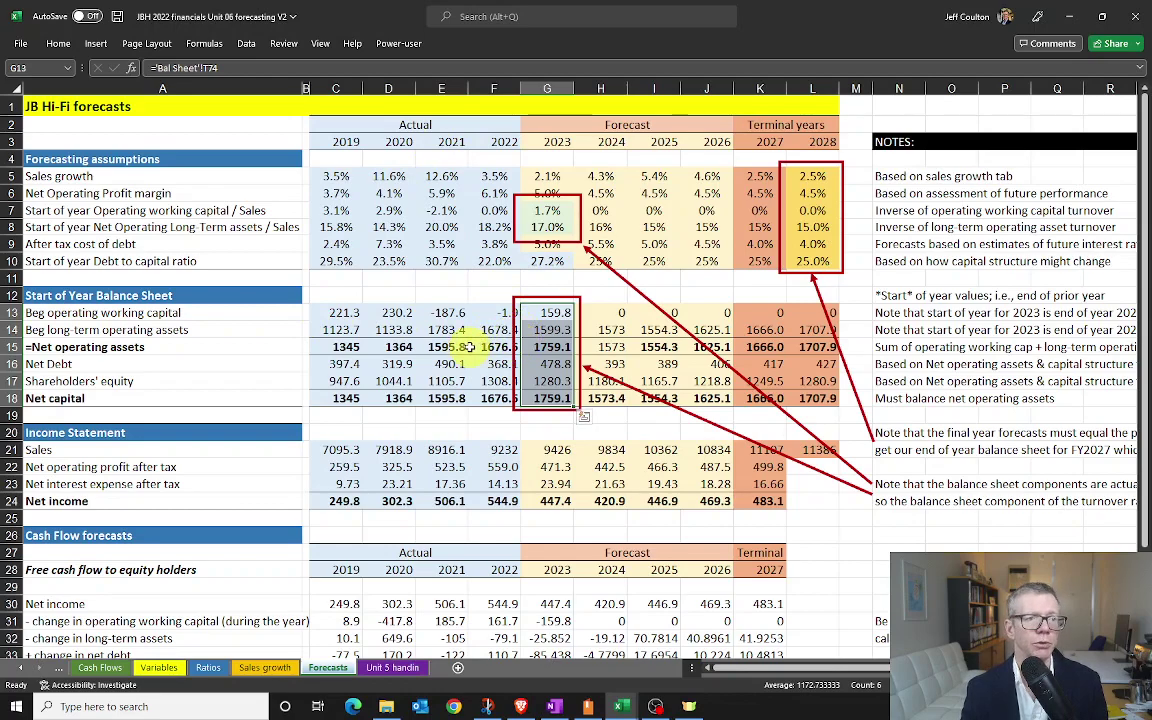
click(612, 316)
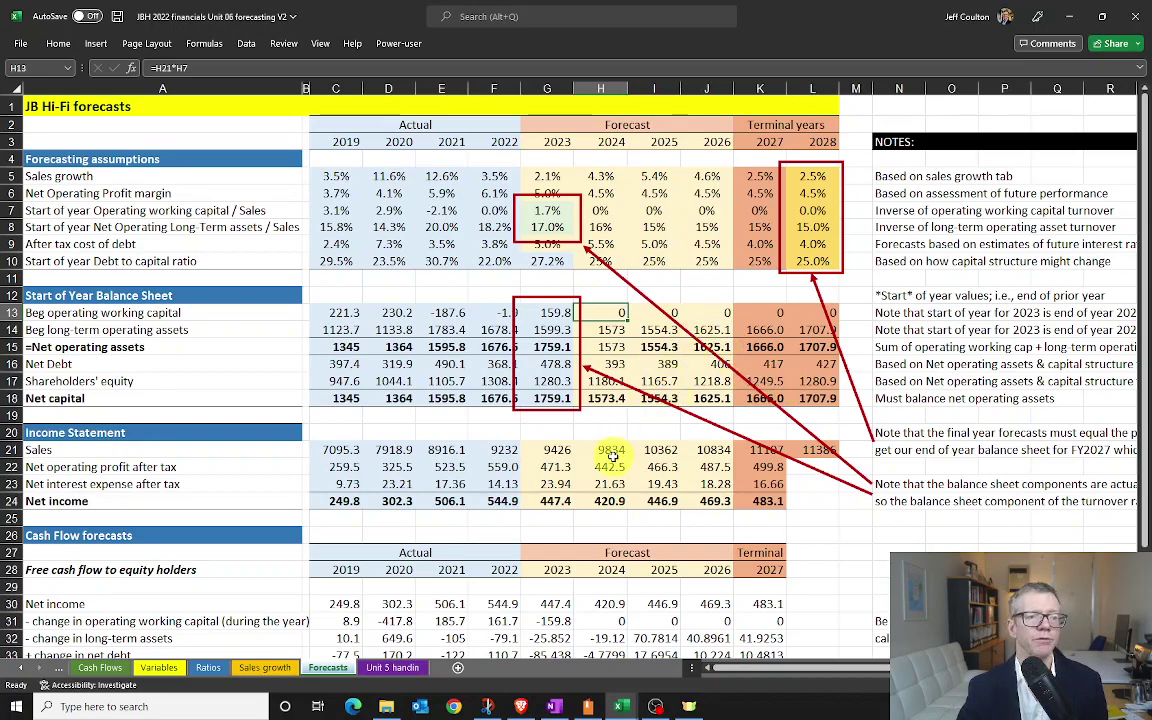
click(600, 210)
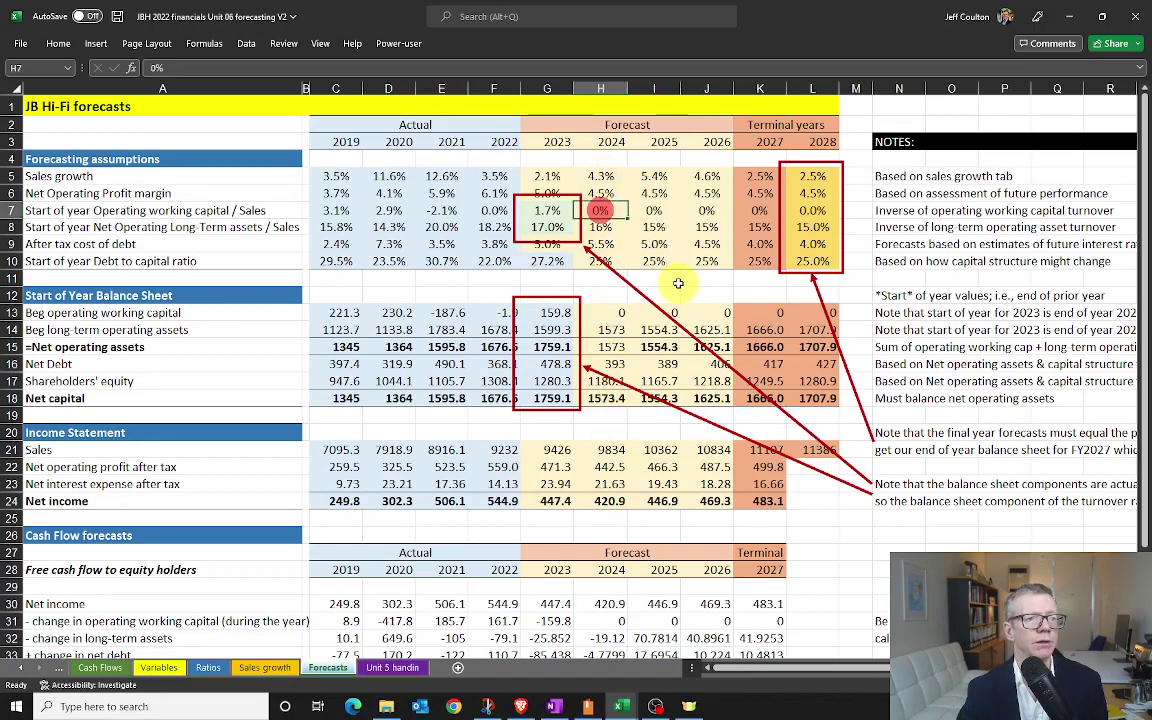
click(610, 448)
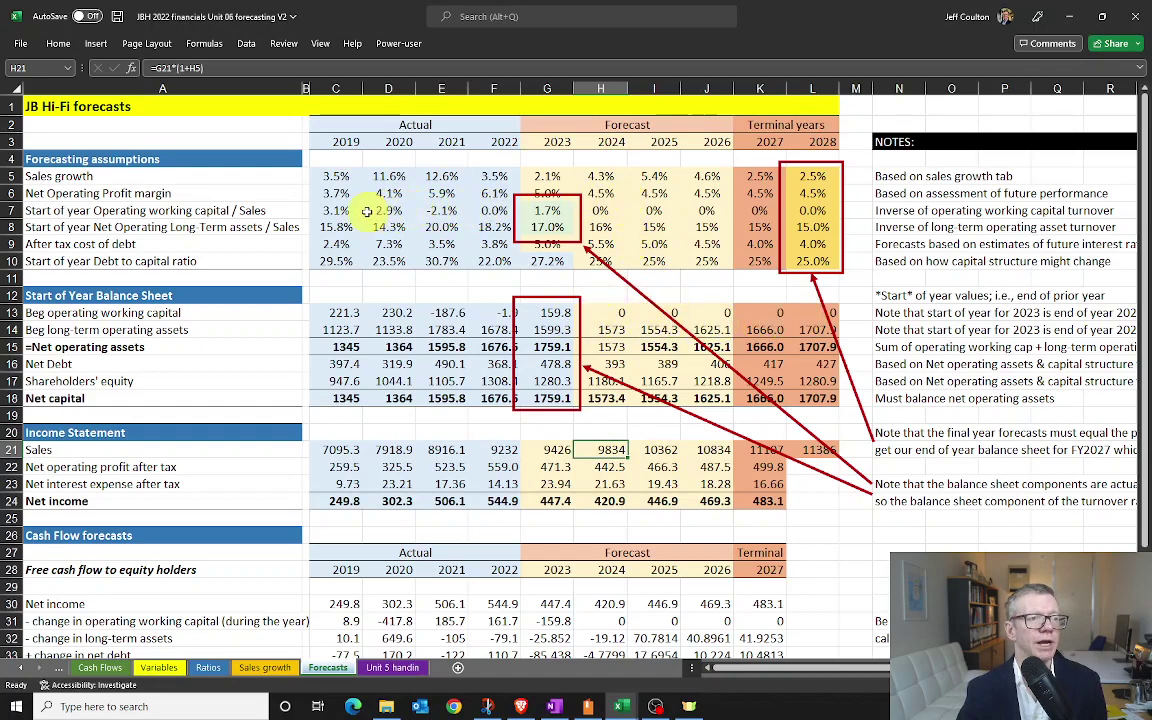
click(607, 226)
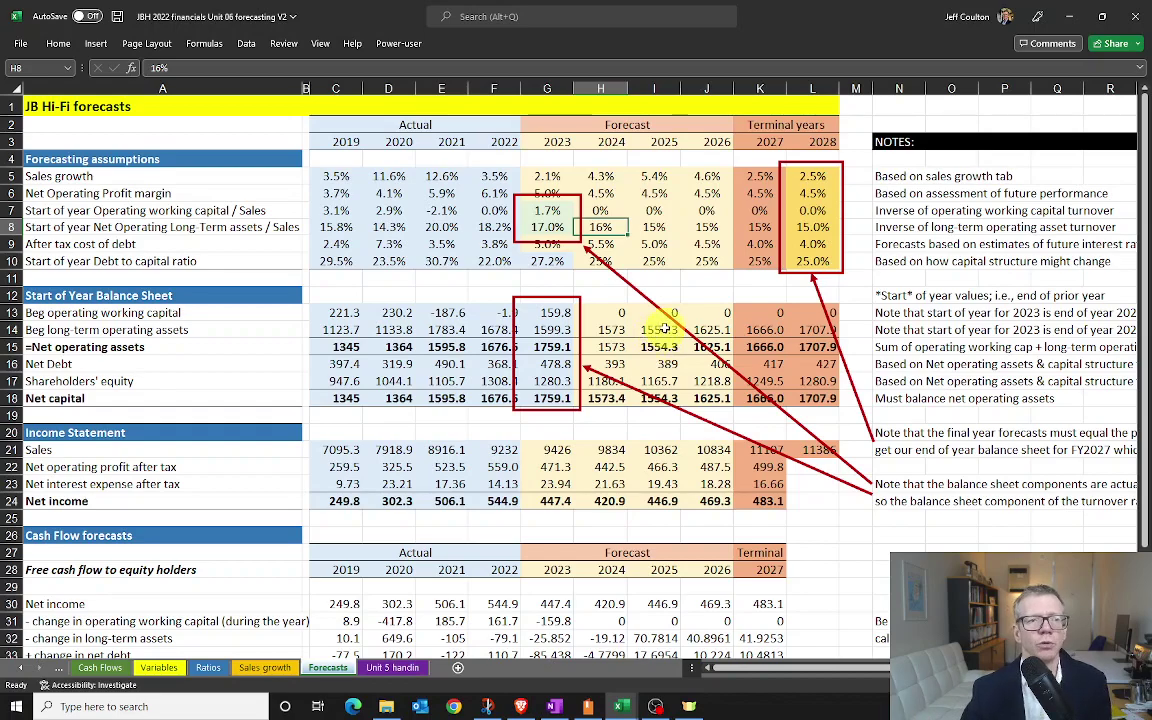
click(601, 329)
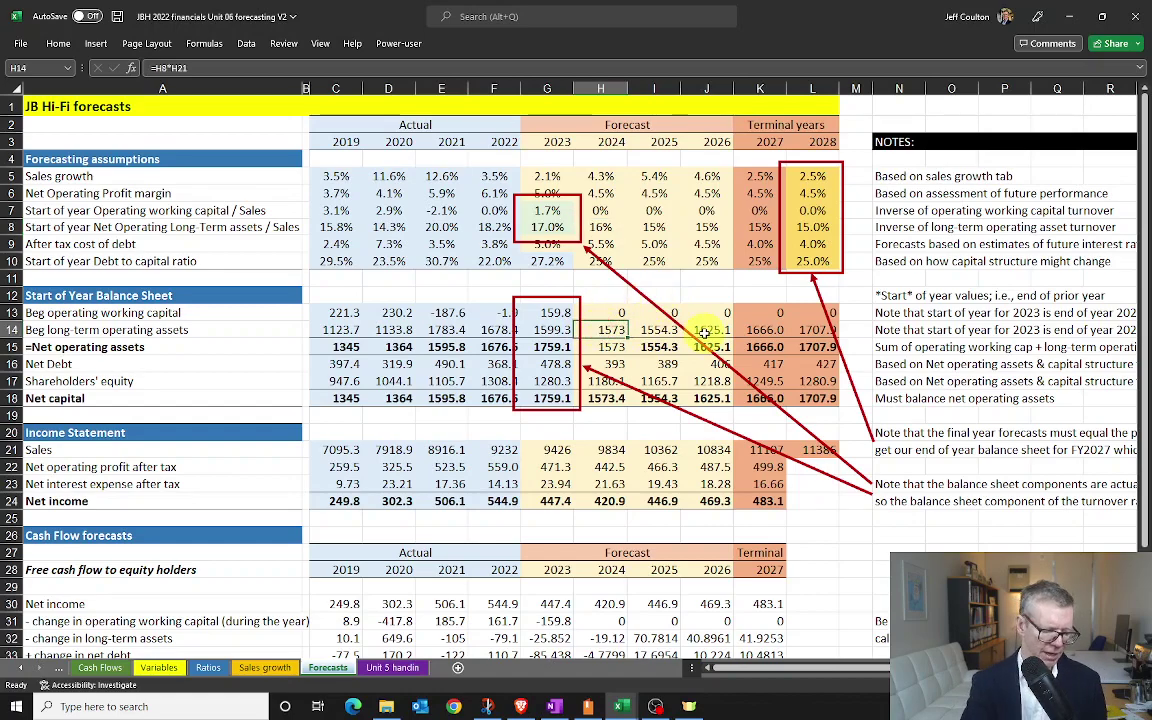
key(F2)
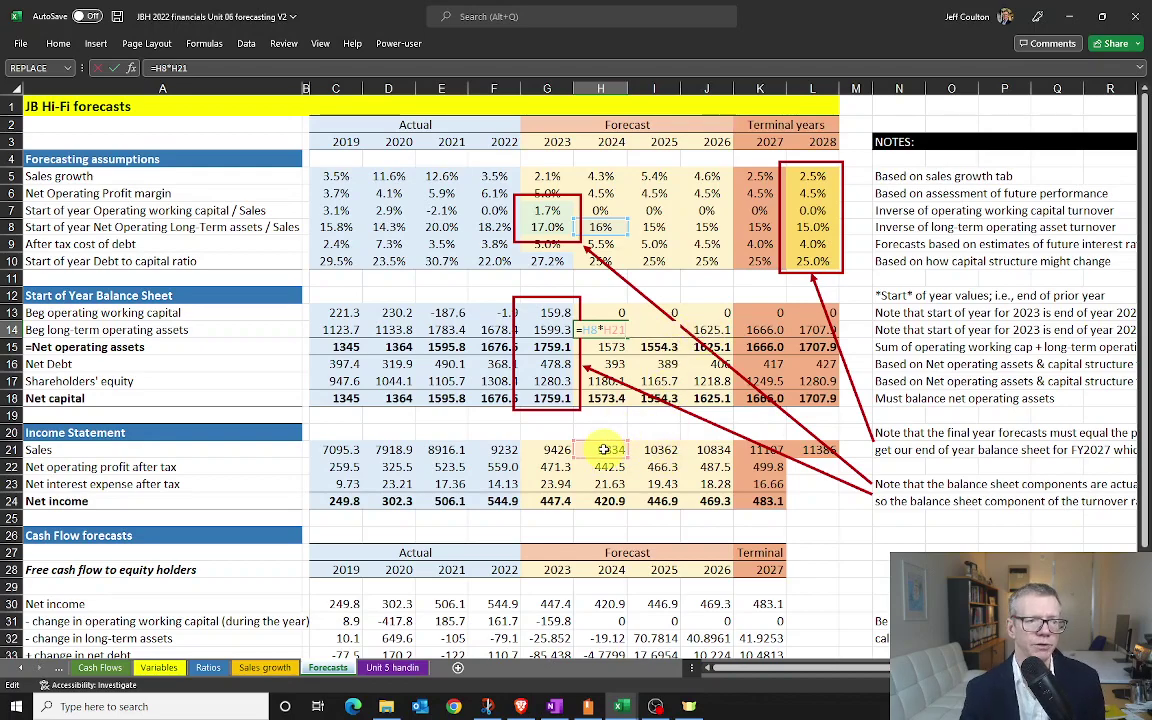
key(Escape)
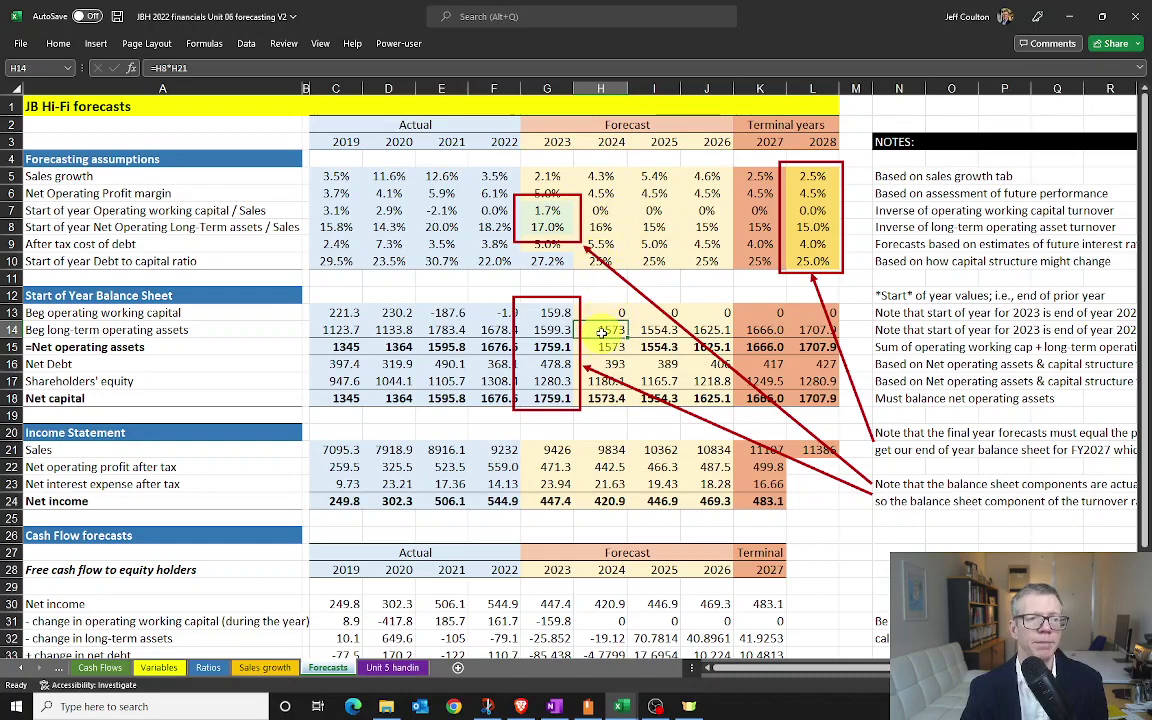
key(Down)
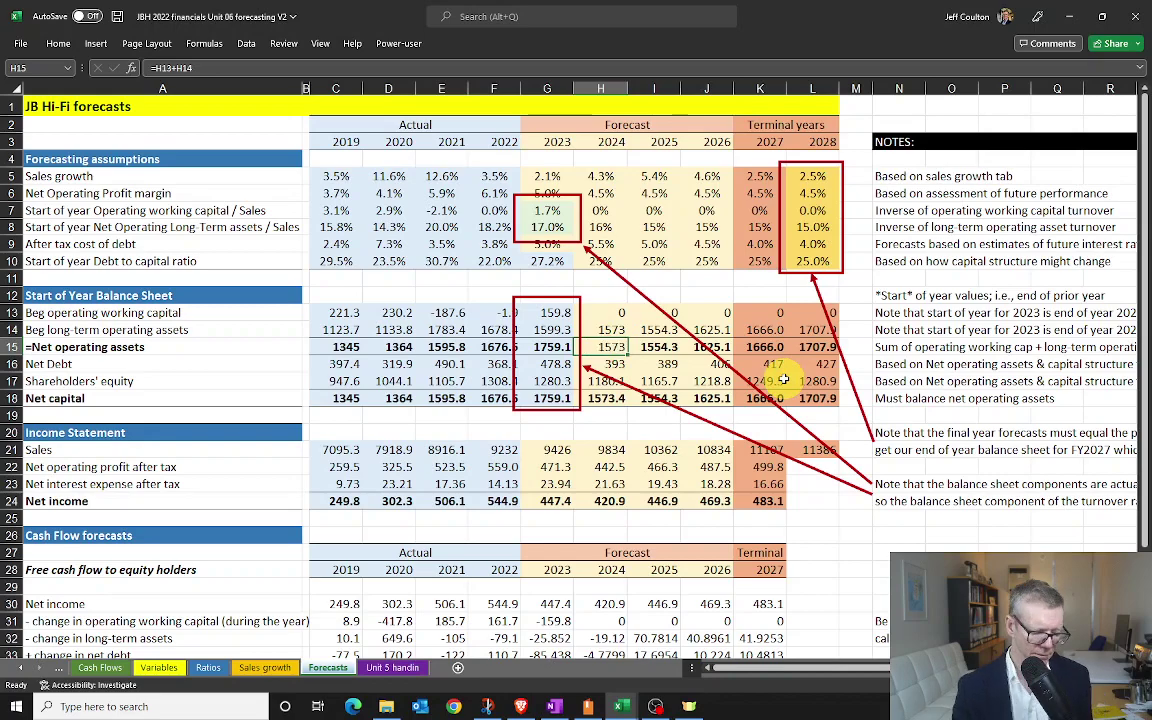
key(Up)
key(Up)
key(Down)
key(Down)
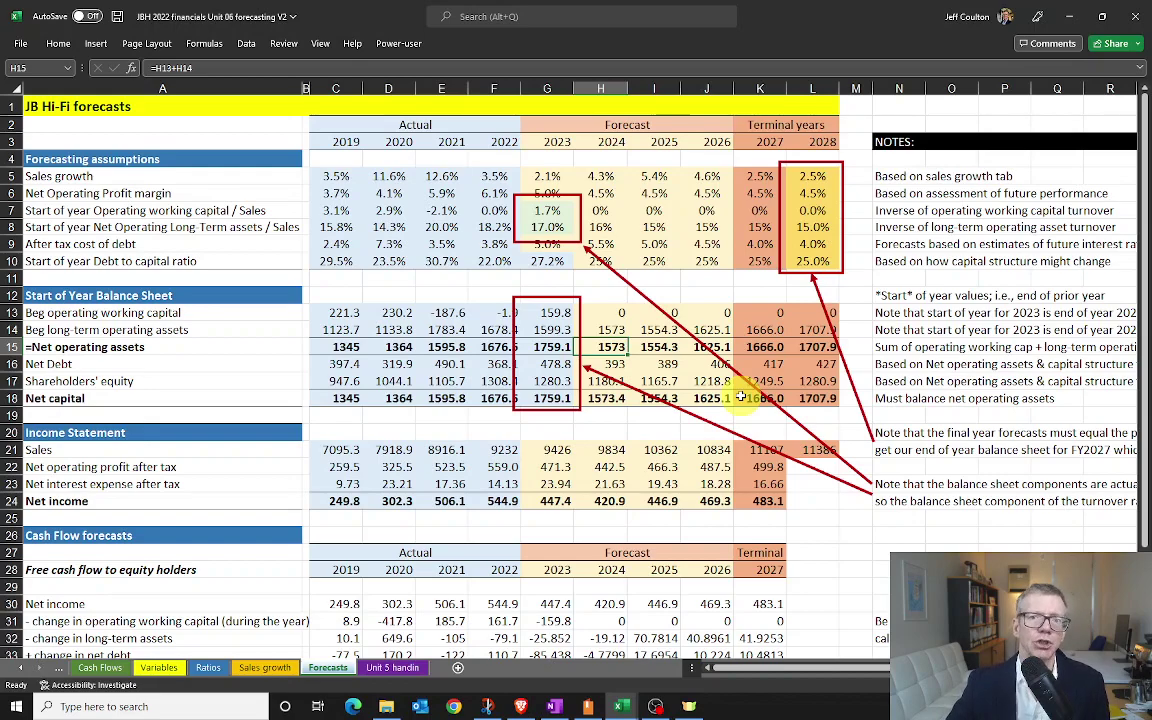
click(592, 261)
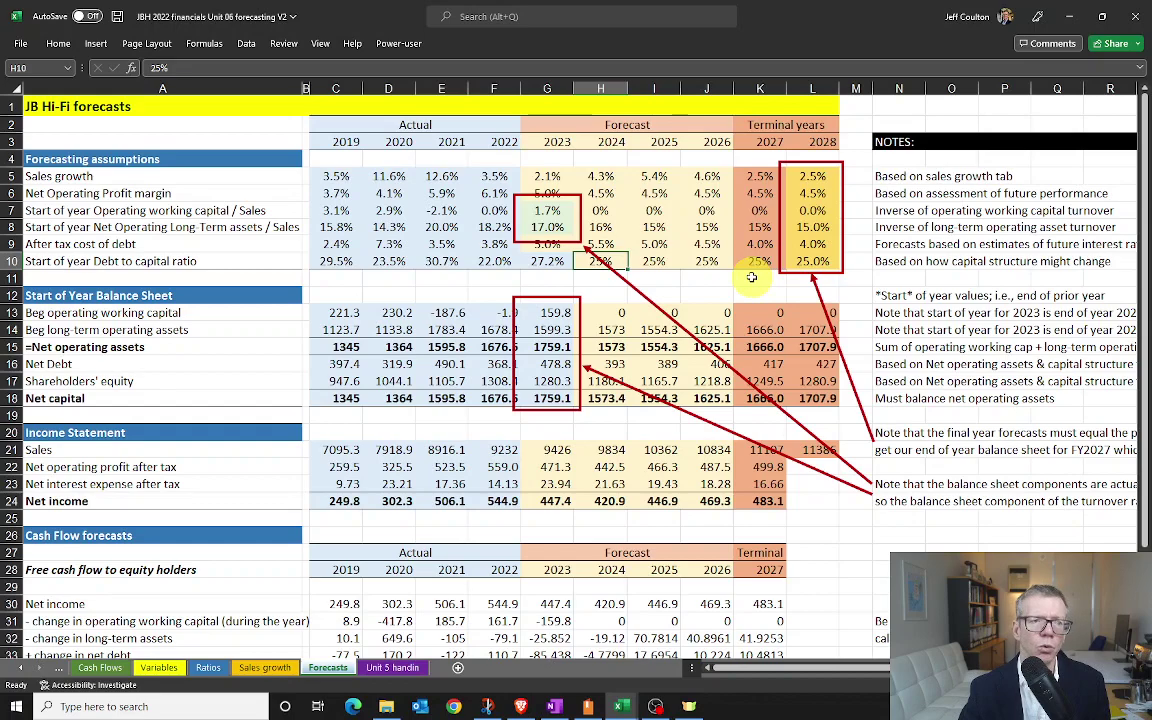
key(Down)
key(Down)
key(Down)
key(Down)
key(Down)
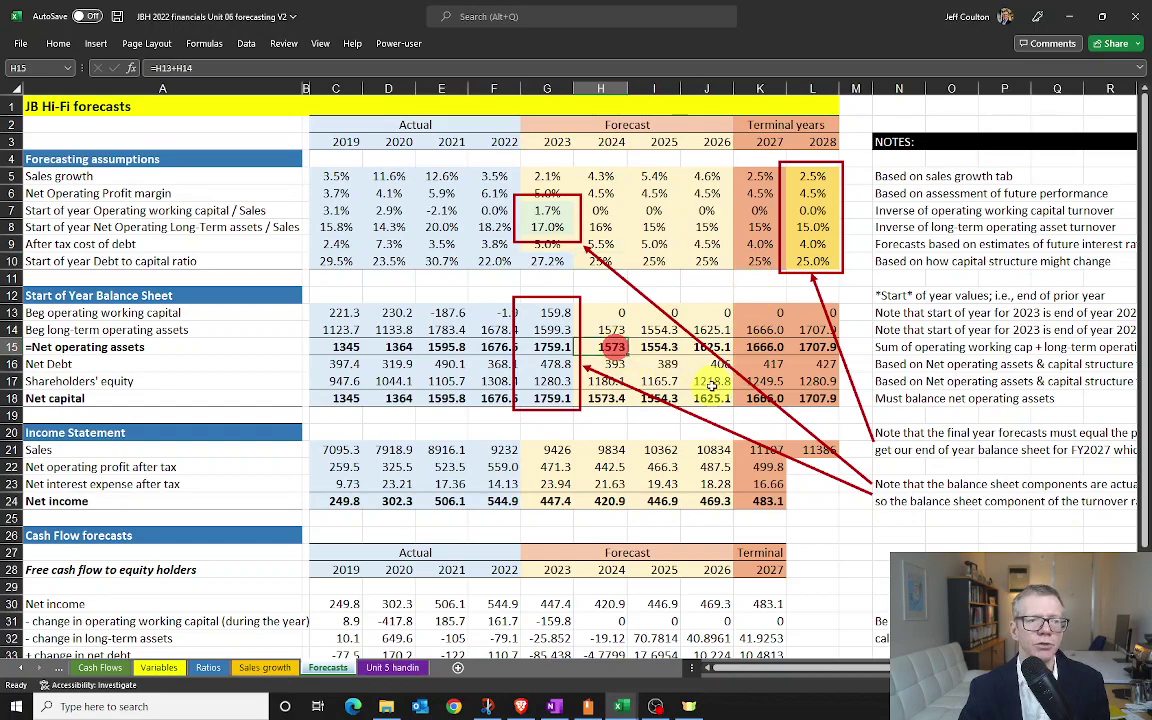
key(Down)
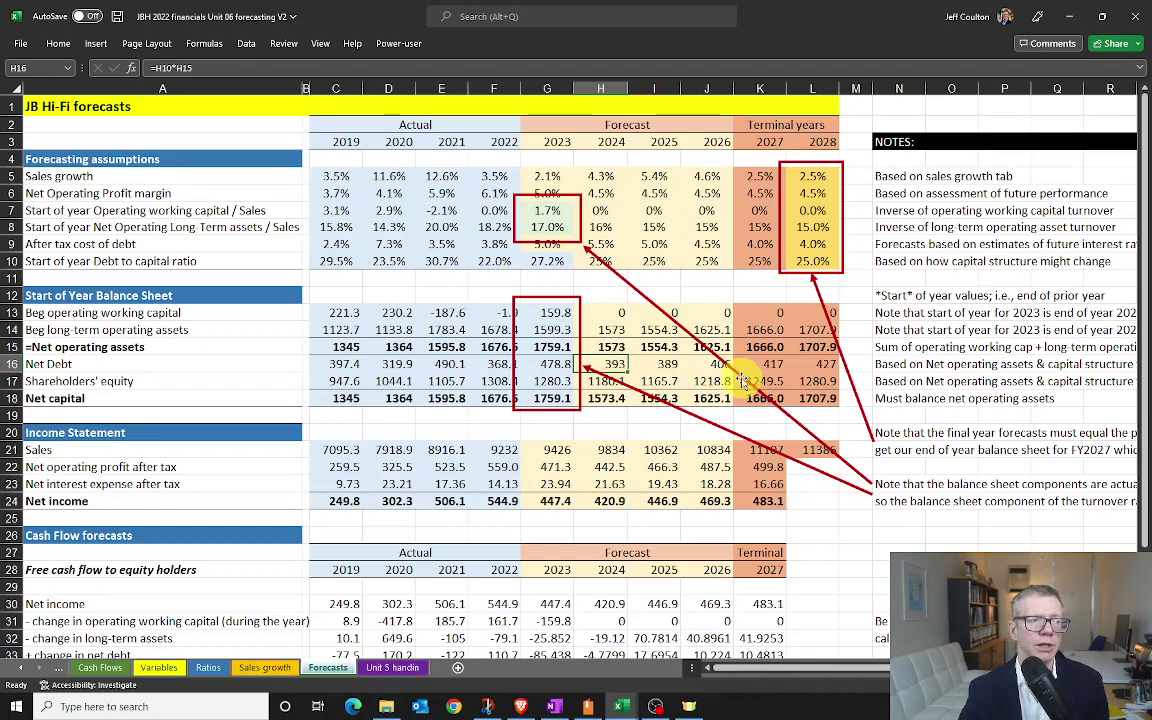
key(Down)
key(Up)
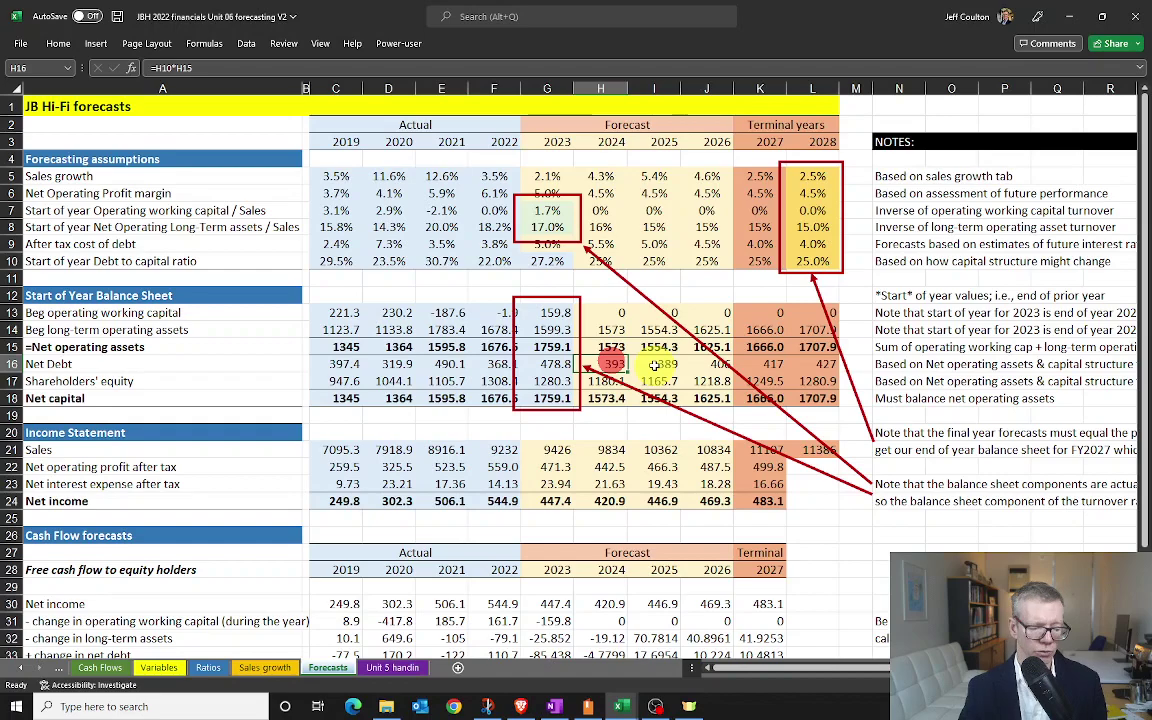
key(F2)
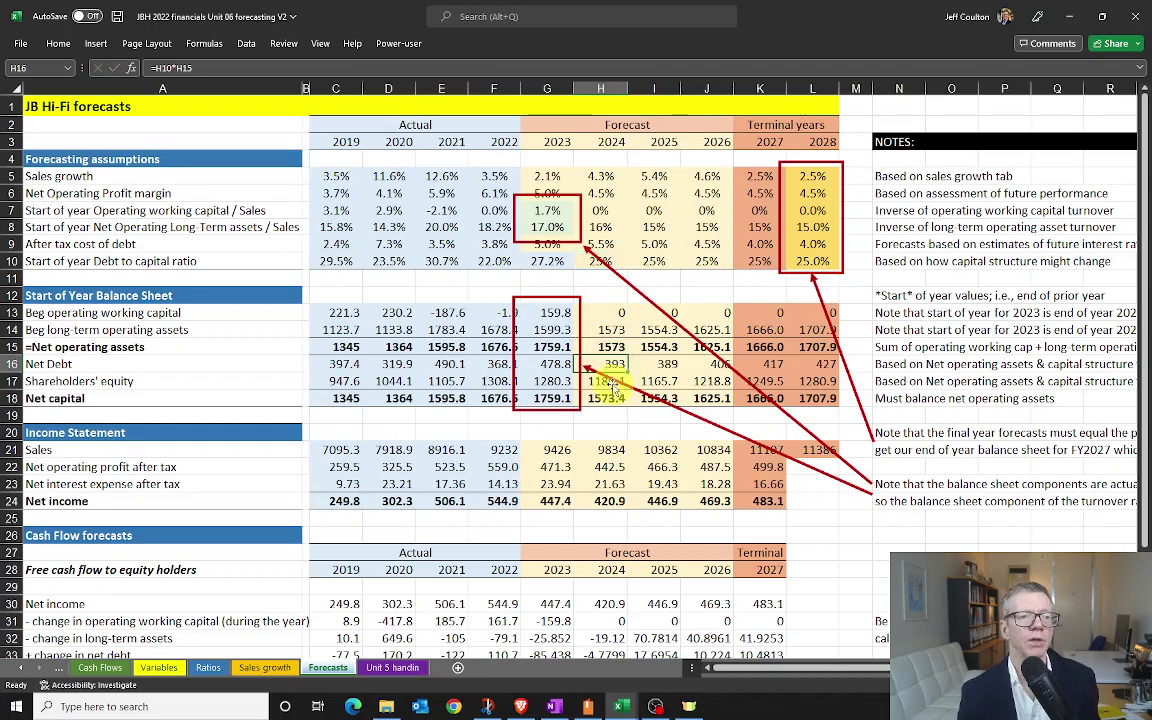
click(599, 373)
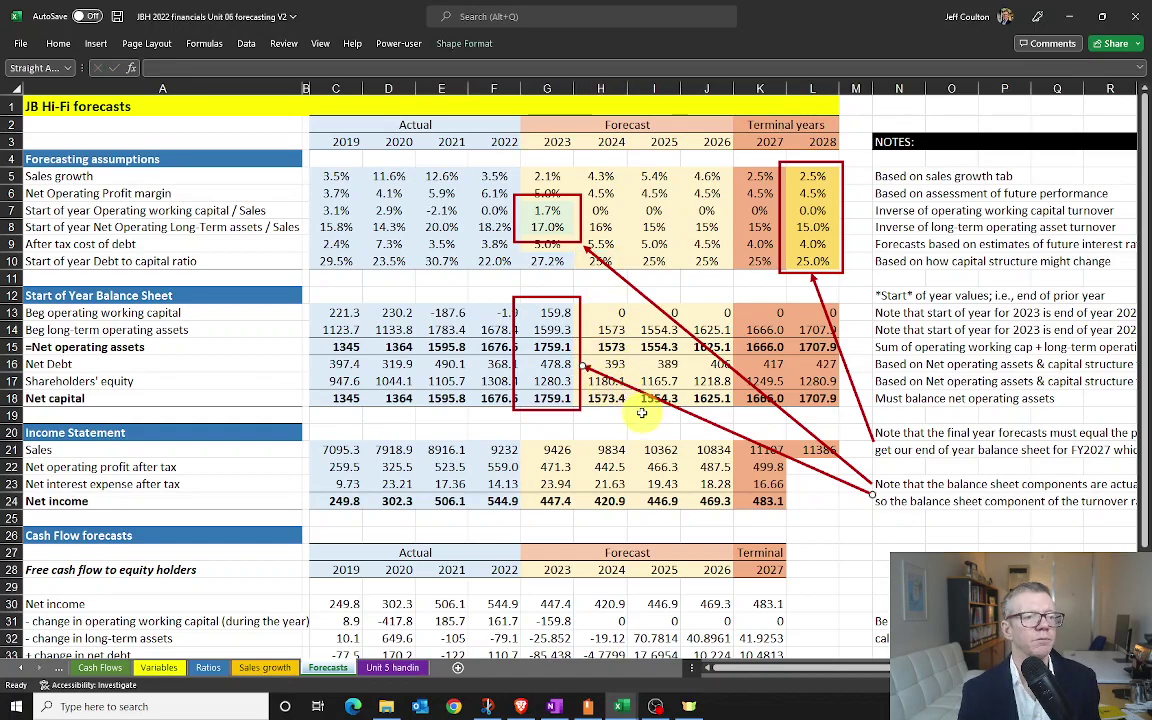
click(603, 381)
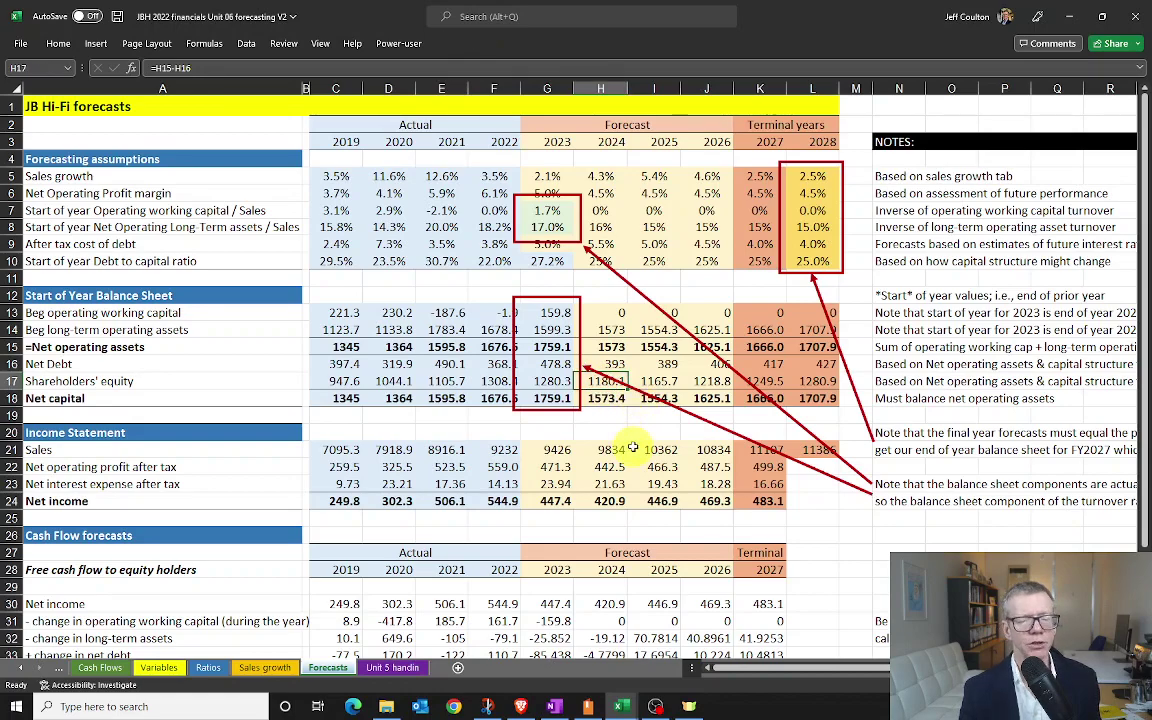
click(600, 399)
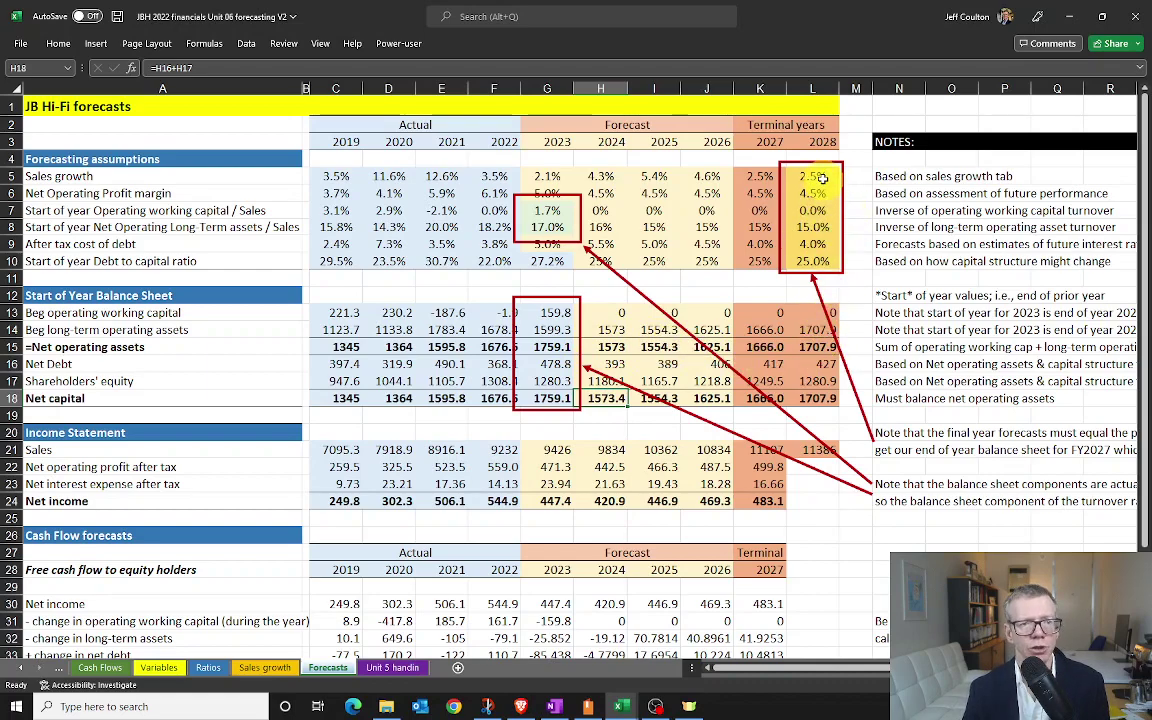
click(807, 451)
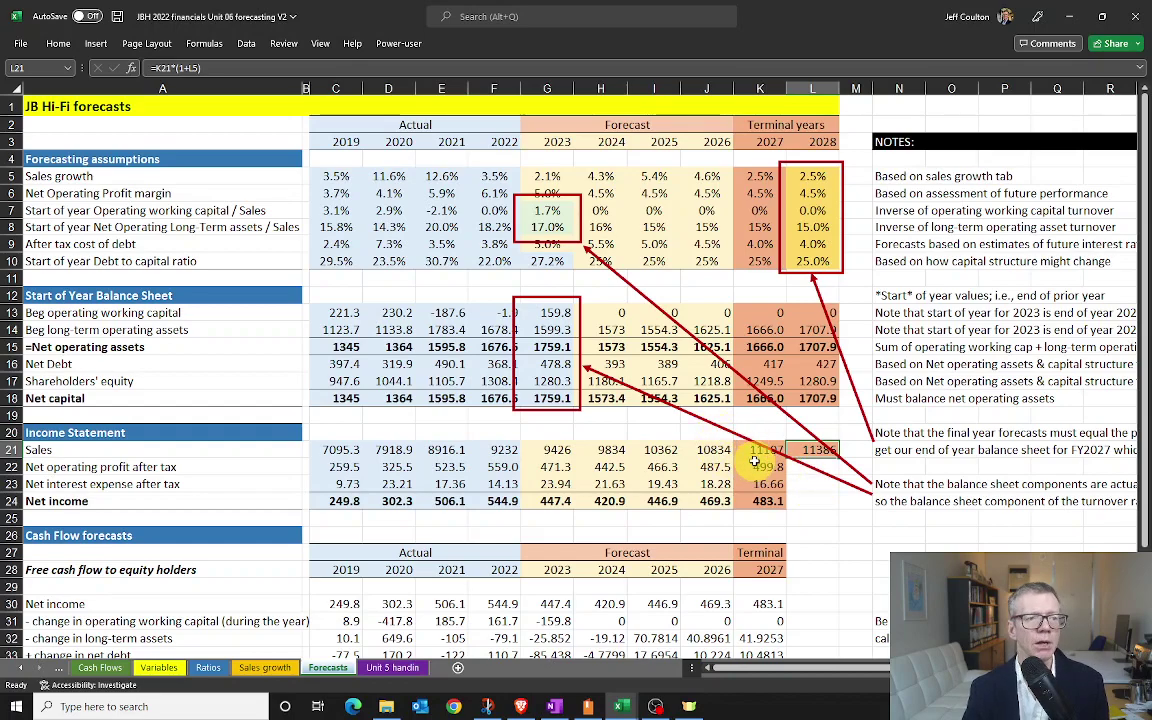
click(558, 450)
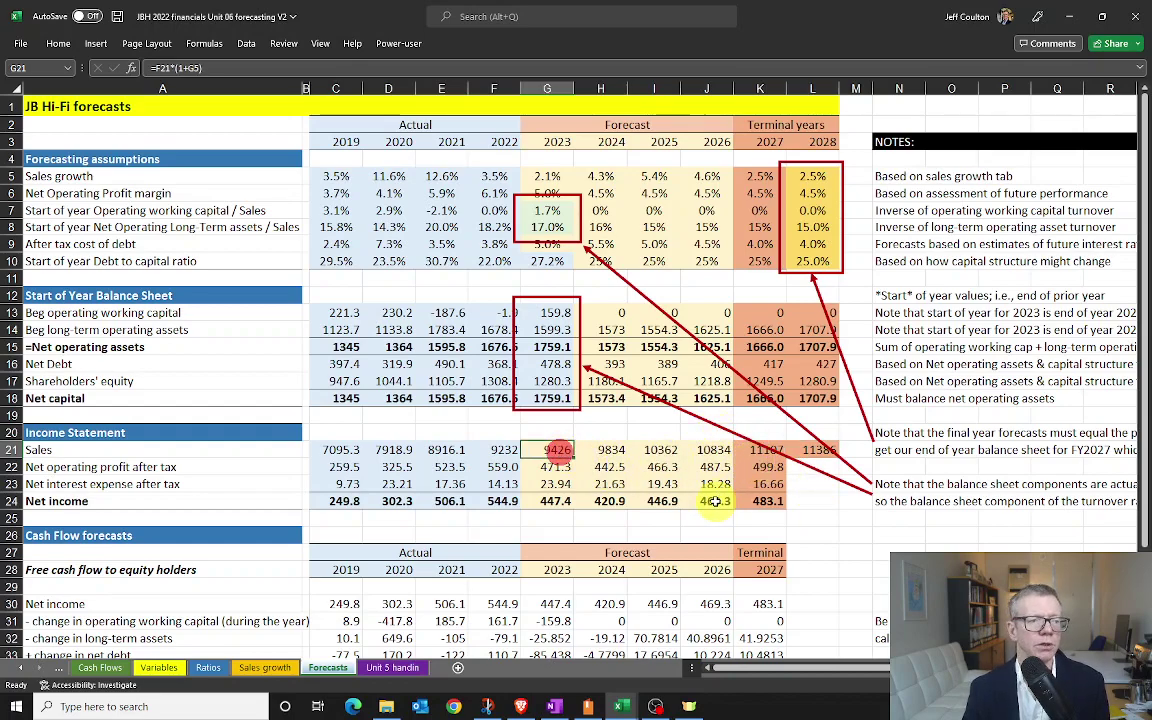
key(F2)
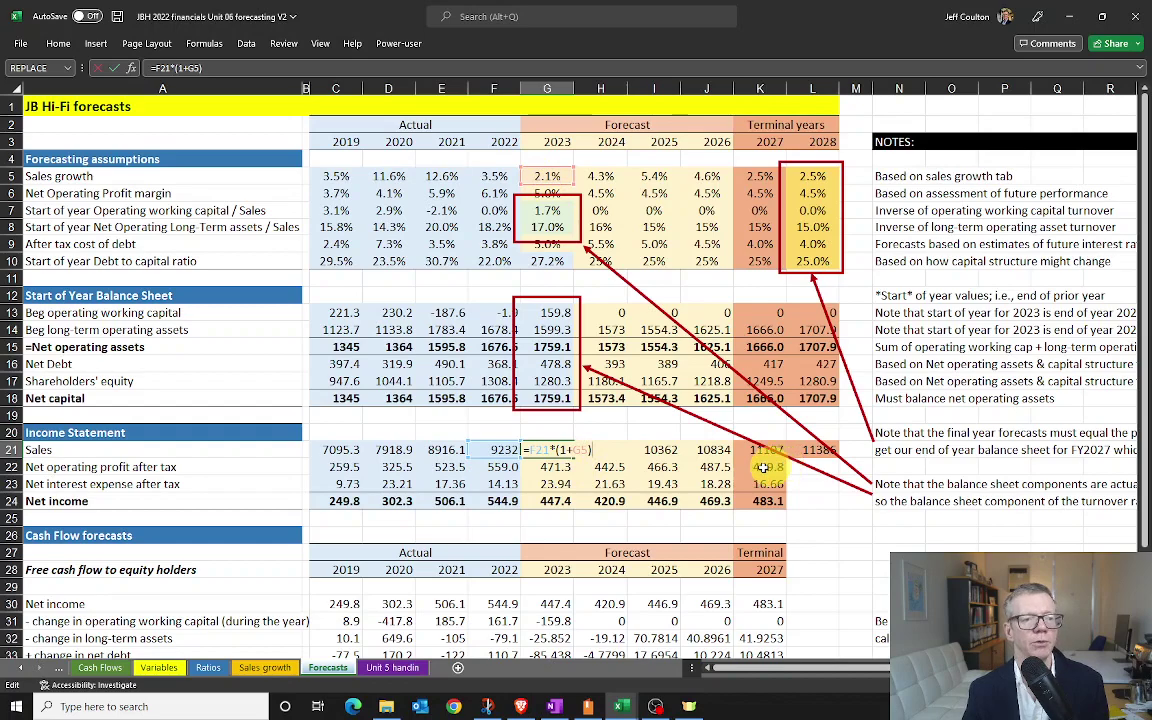
key(Return)
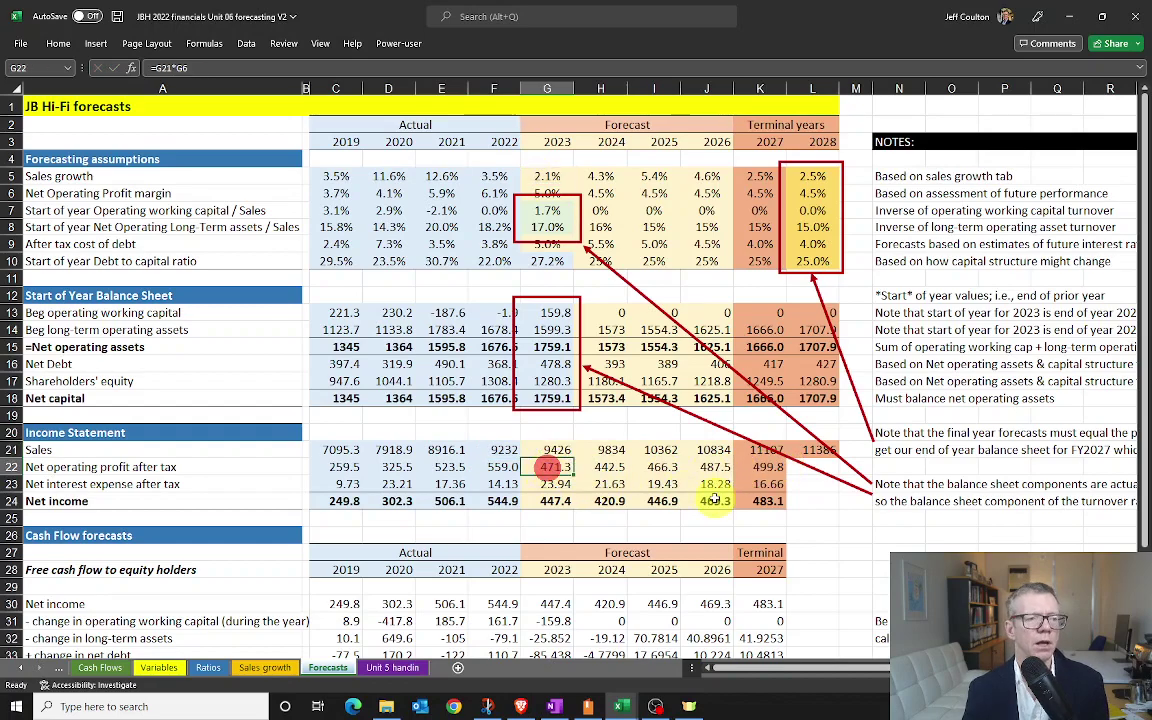
key(F2)
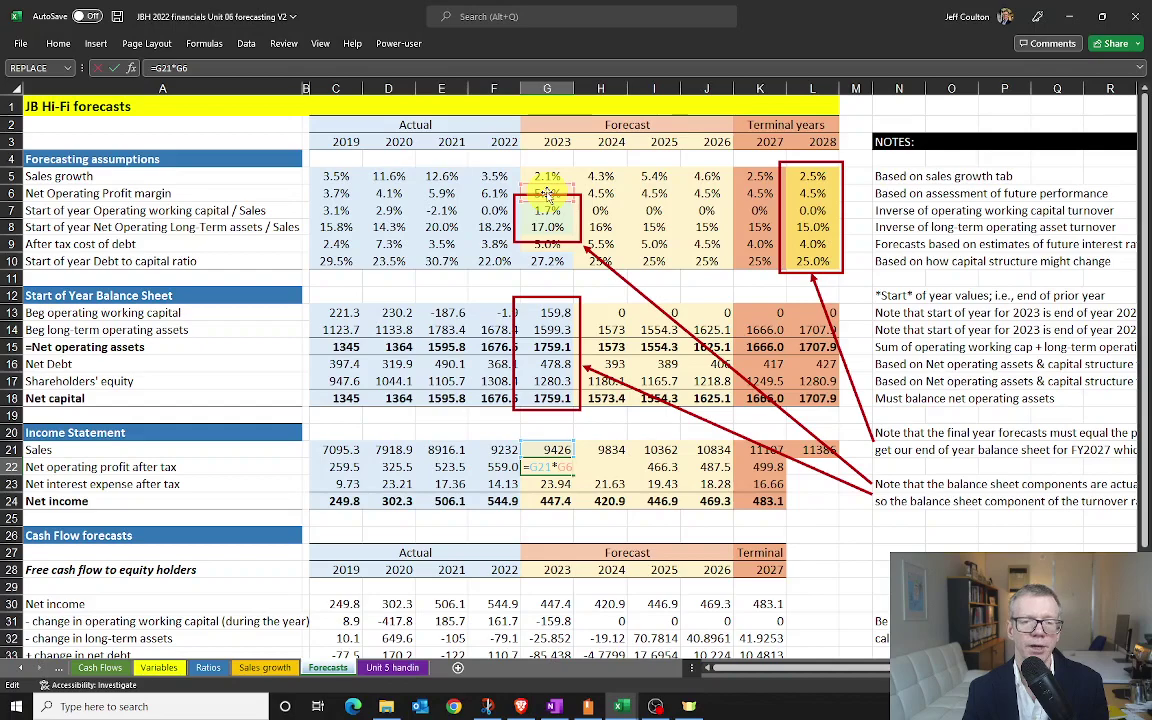
key(ctrl+Return)
click(556, 482)
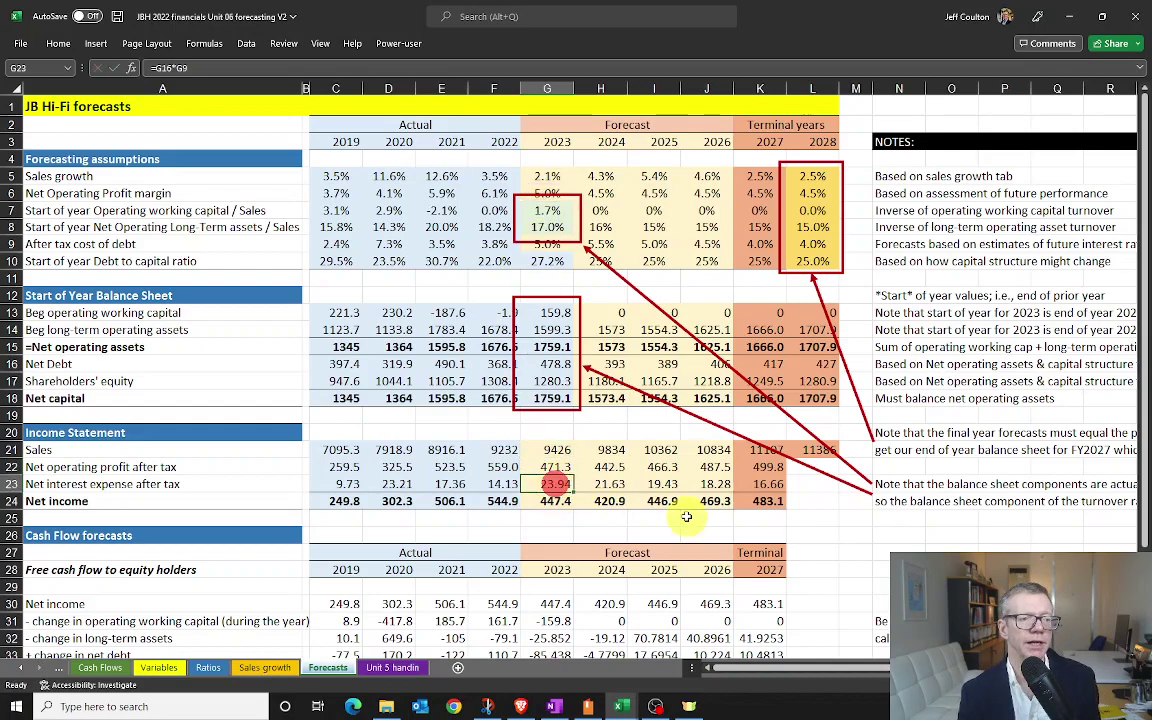
key(F2)
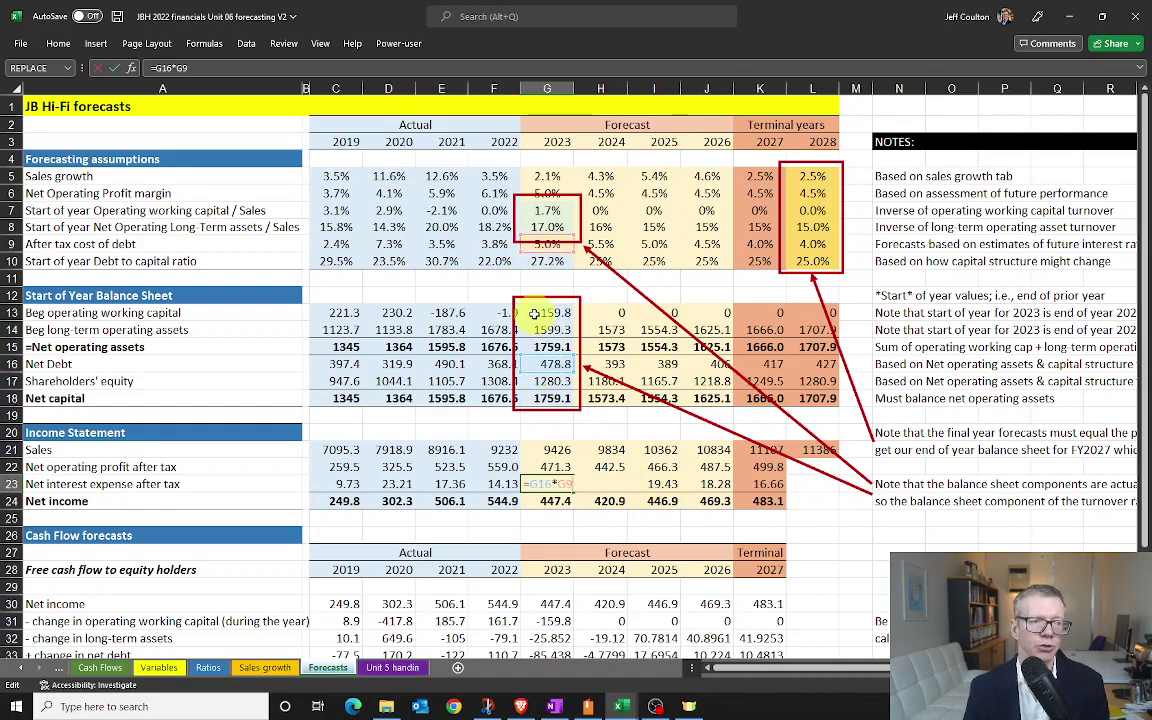
Step: Trace 2023 net income of 447.4 in G24 as =G22-G23, operating profit after tax less interest
key(Return)
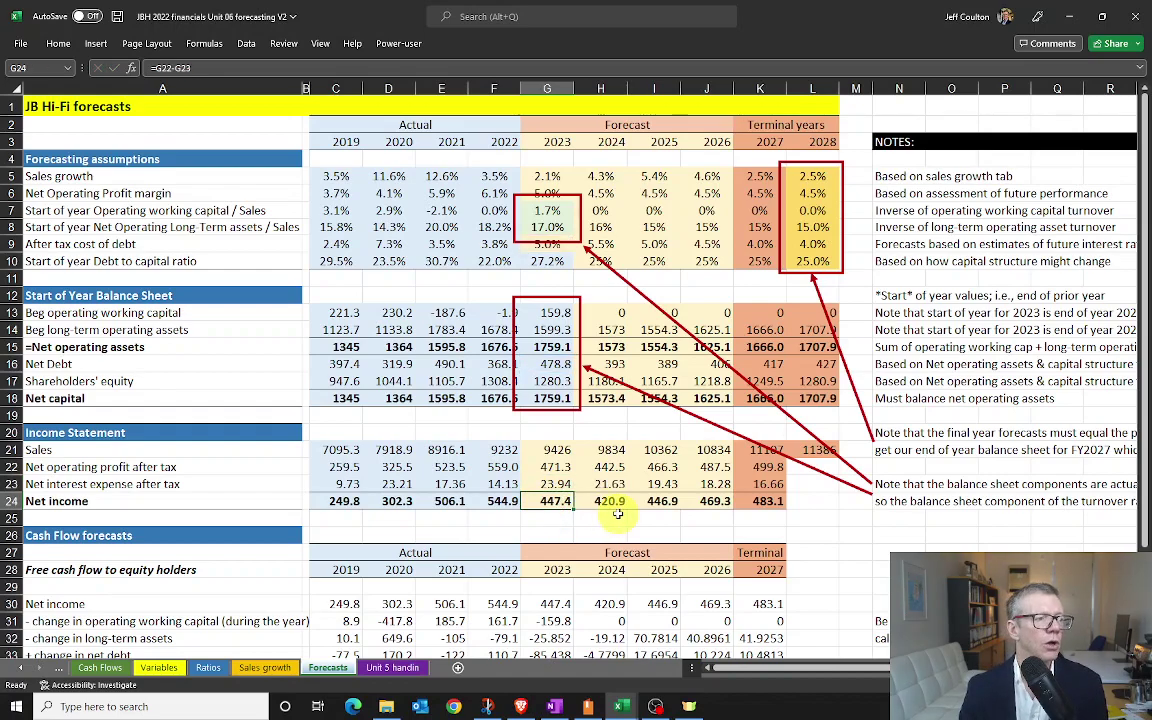
key(Up)
key(Up)
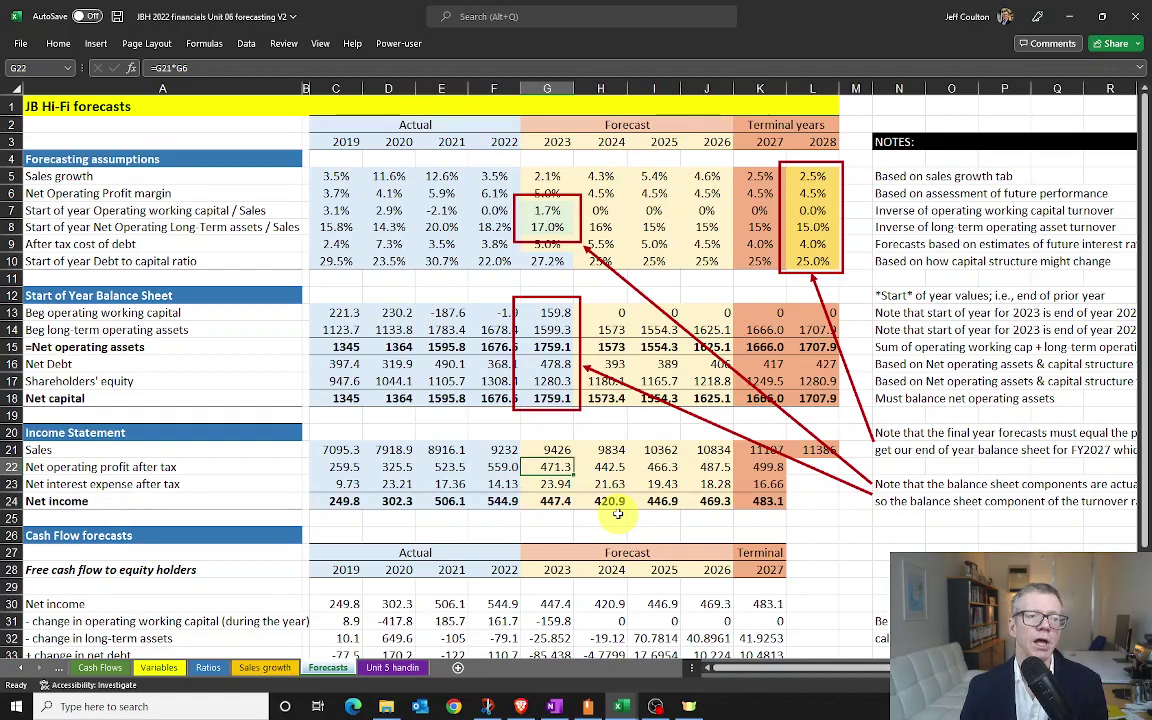
key(Down)
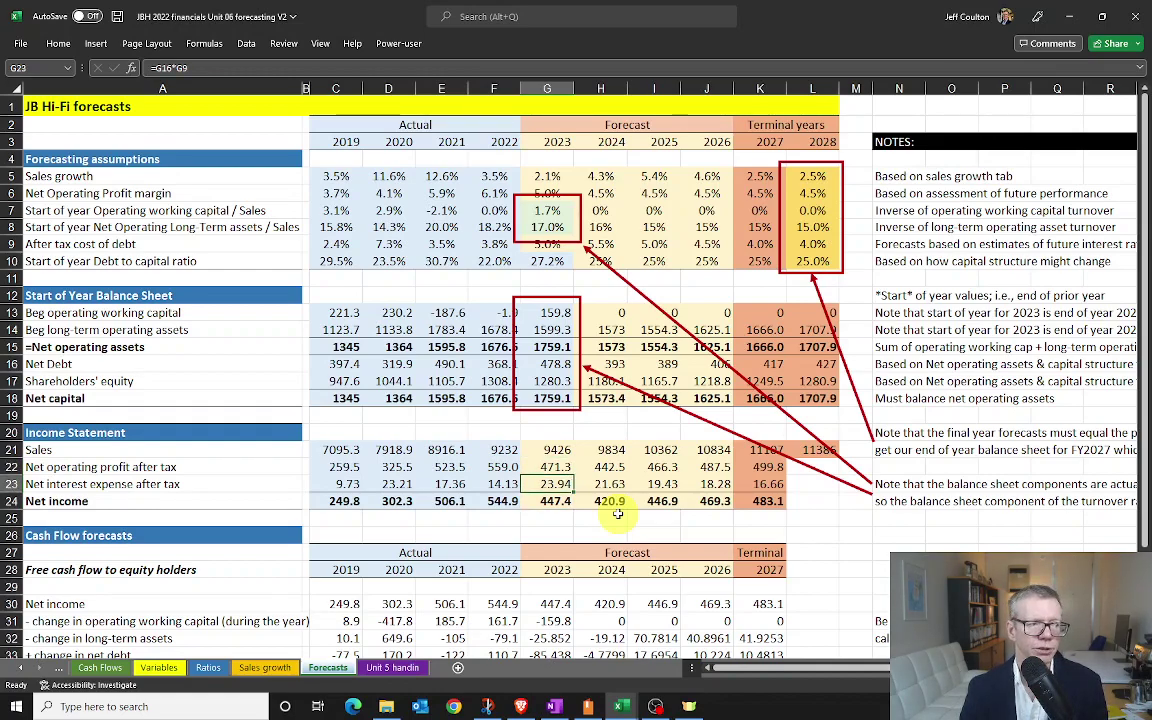
key(Down)
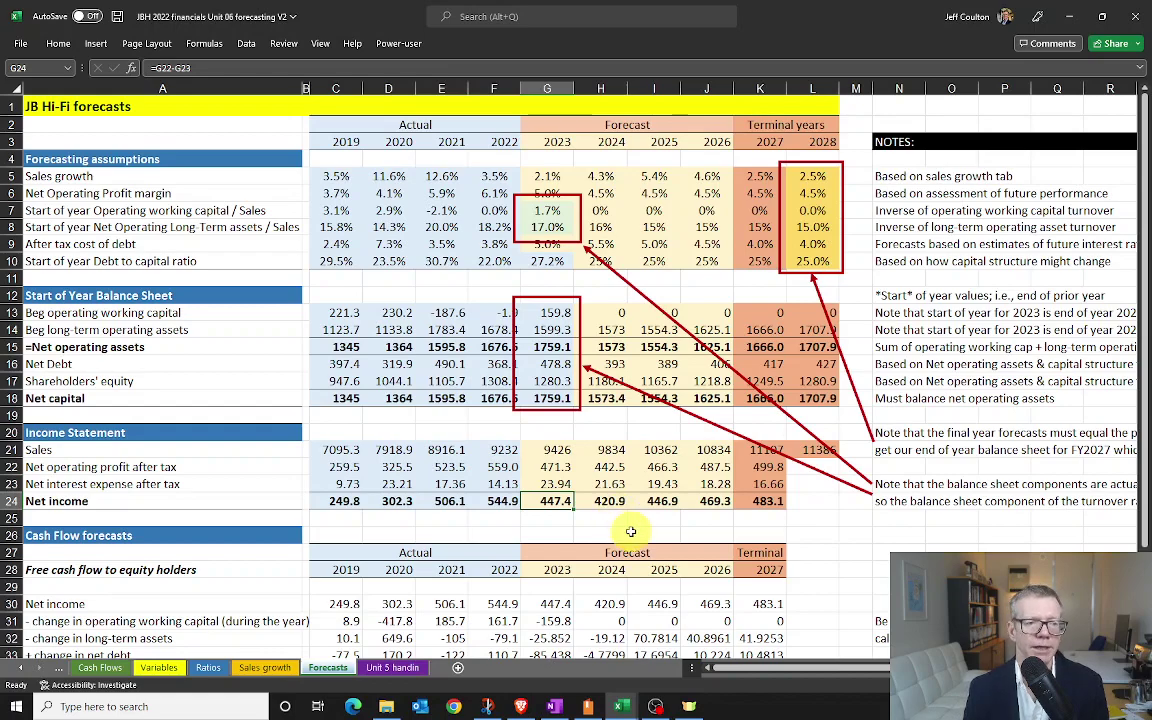
click(550, 468)
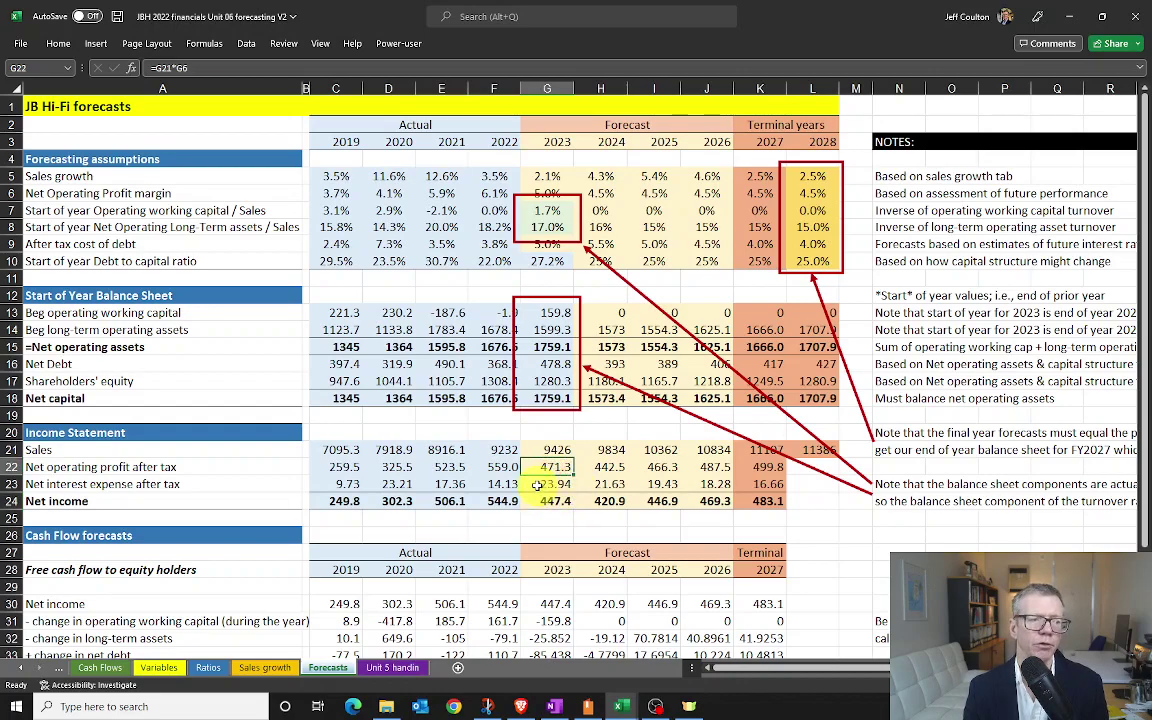
click(545, 484)
click(555, 500)
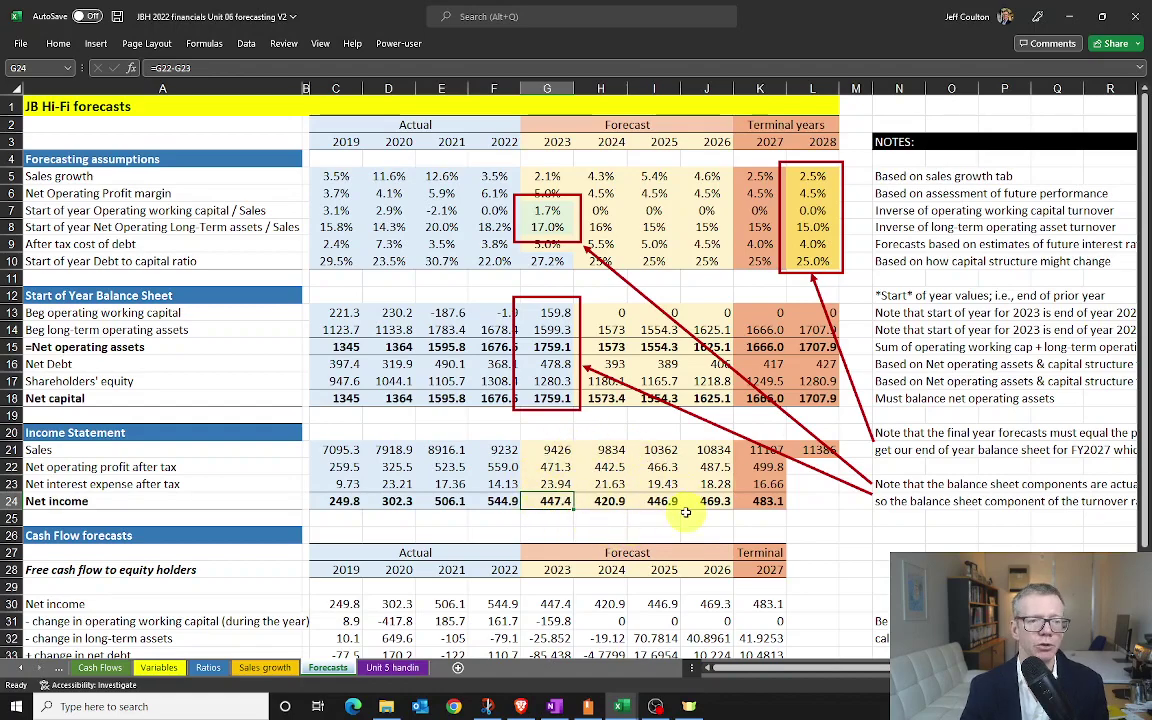
scroll(645, 496, down, 1)
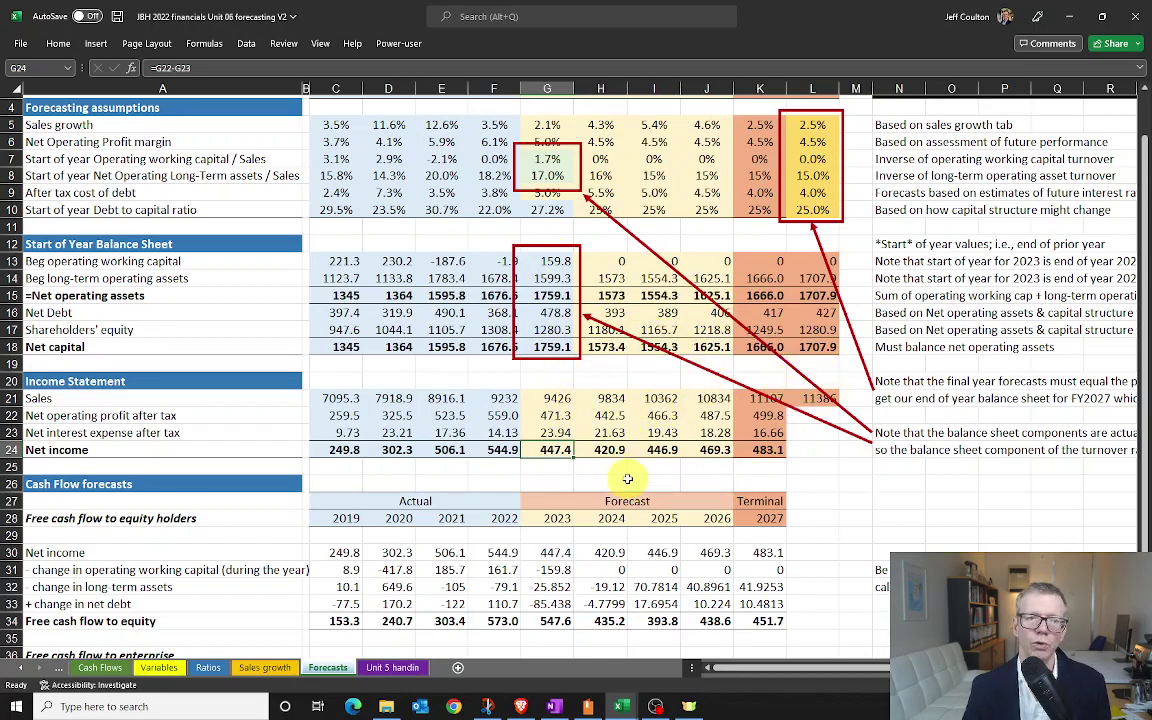
scroll(631, 482, down, 1)
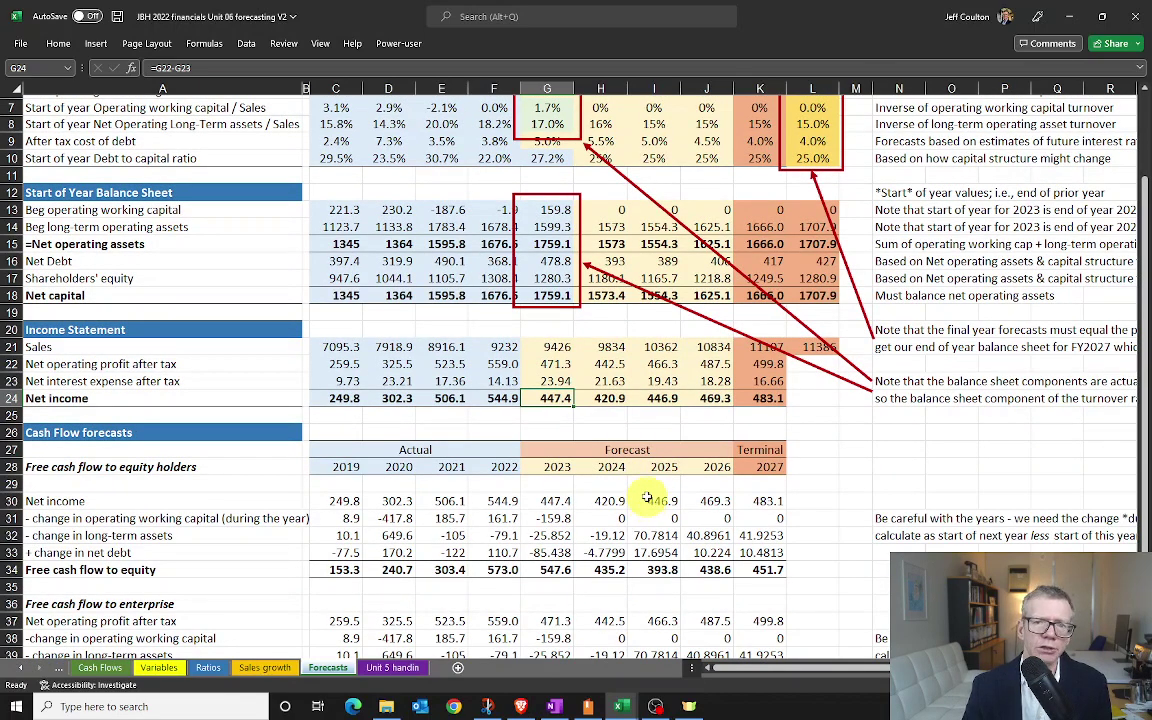
Step: Trace the 2023 equity cash flow's net income, working capital change and long-term asset change (=H14-G14) formulas
click(557, 500)
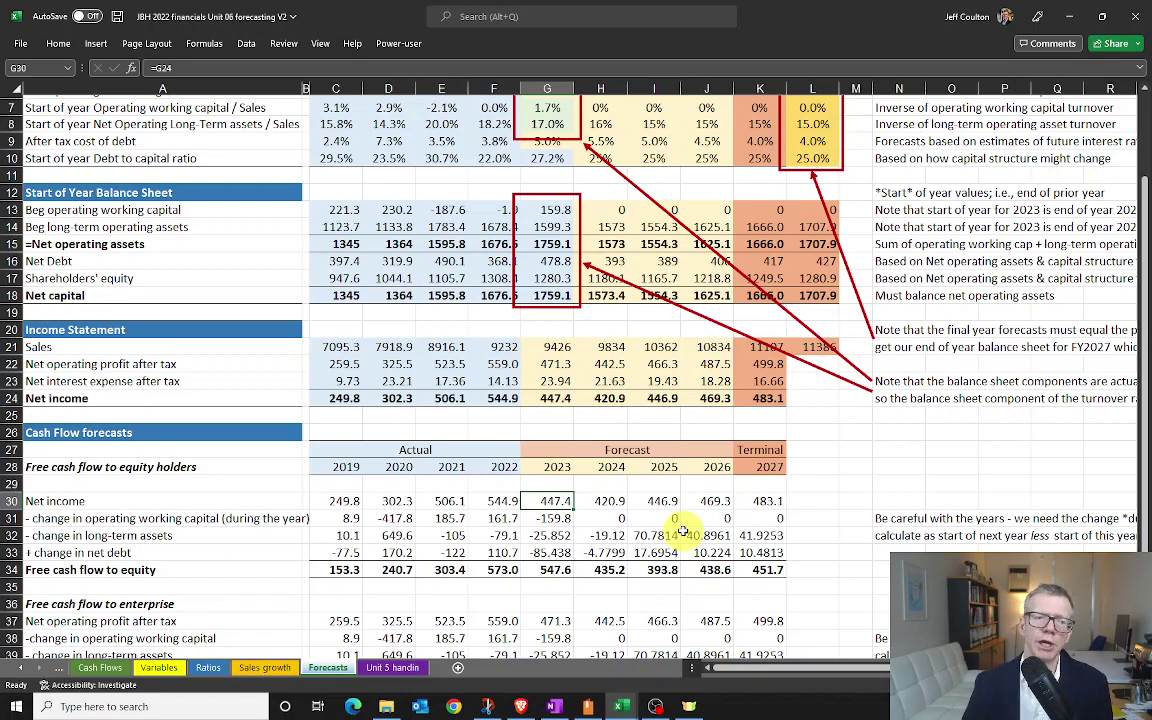
key(Down)
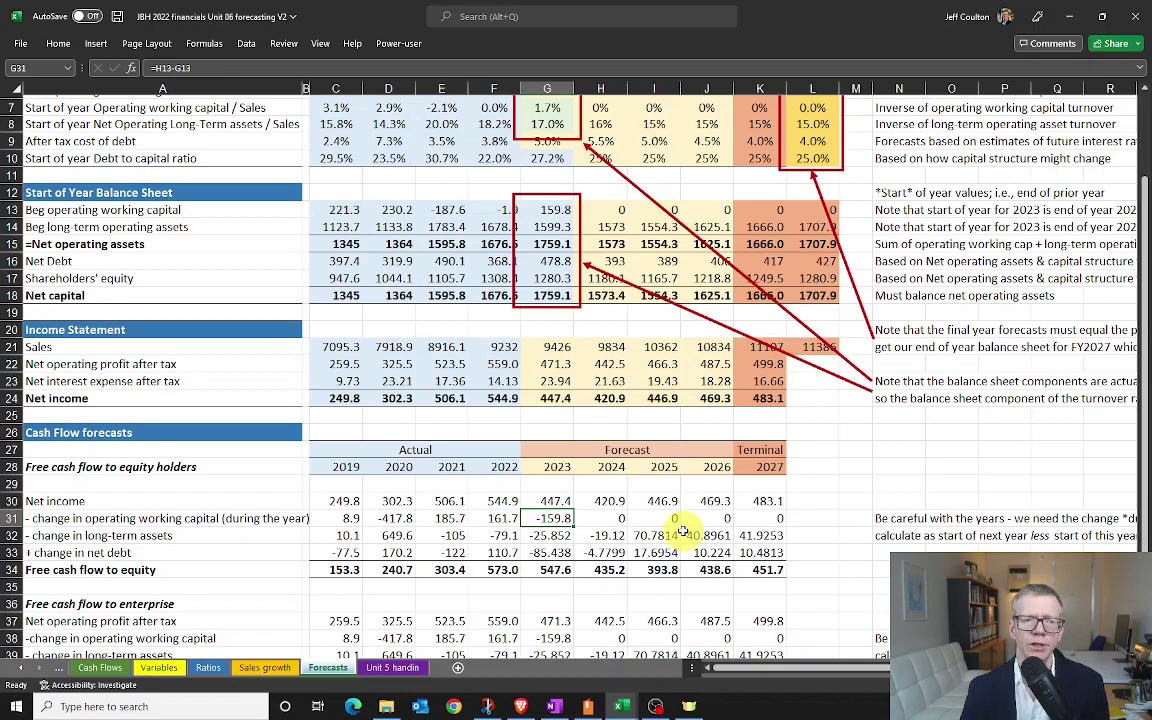
key(F2)
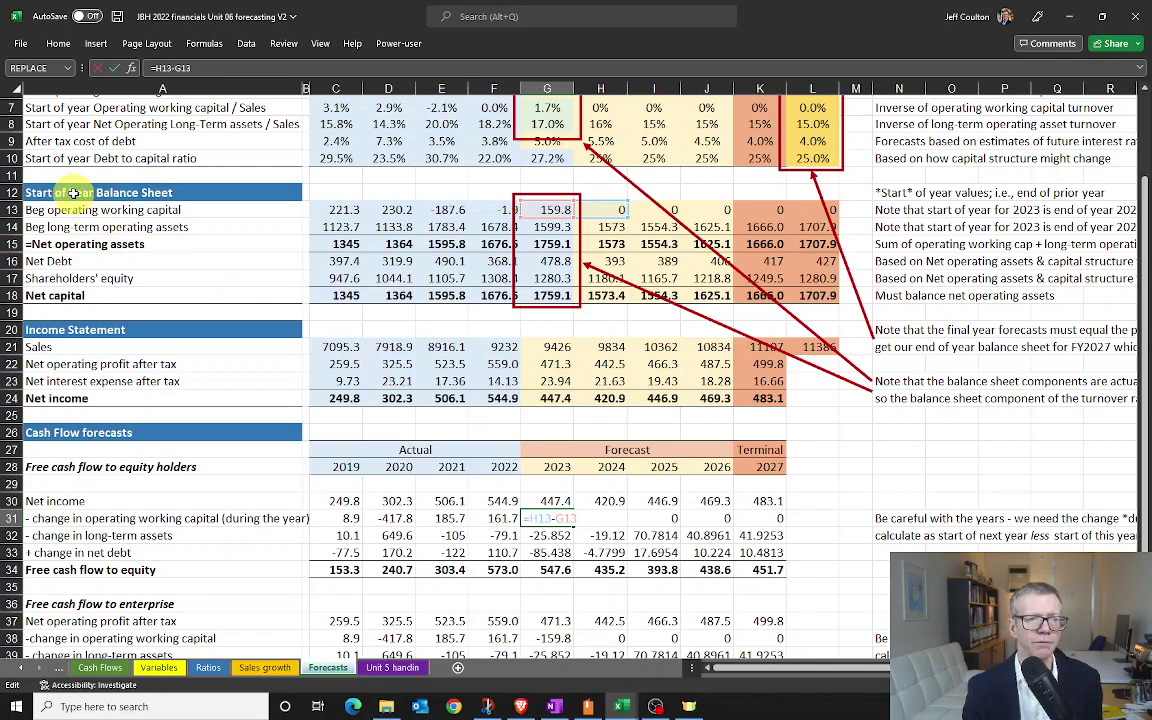
key(Escape)
key(Down)
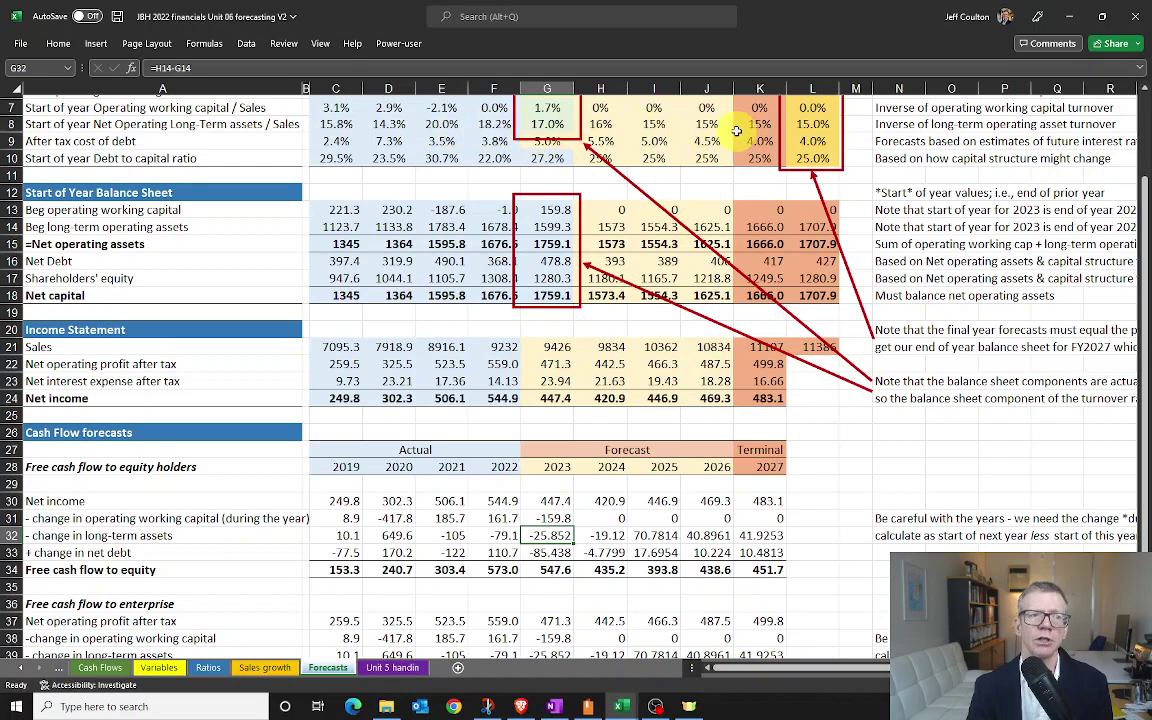
double_click(575, 535)
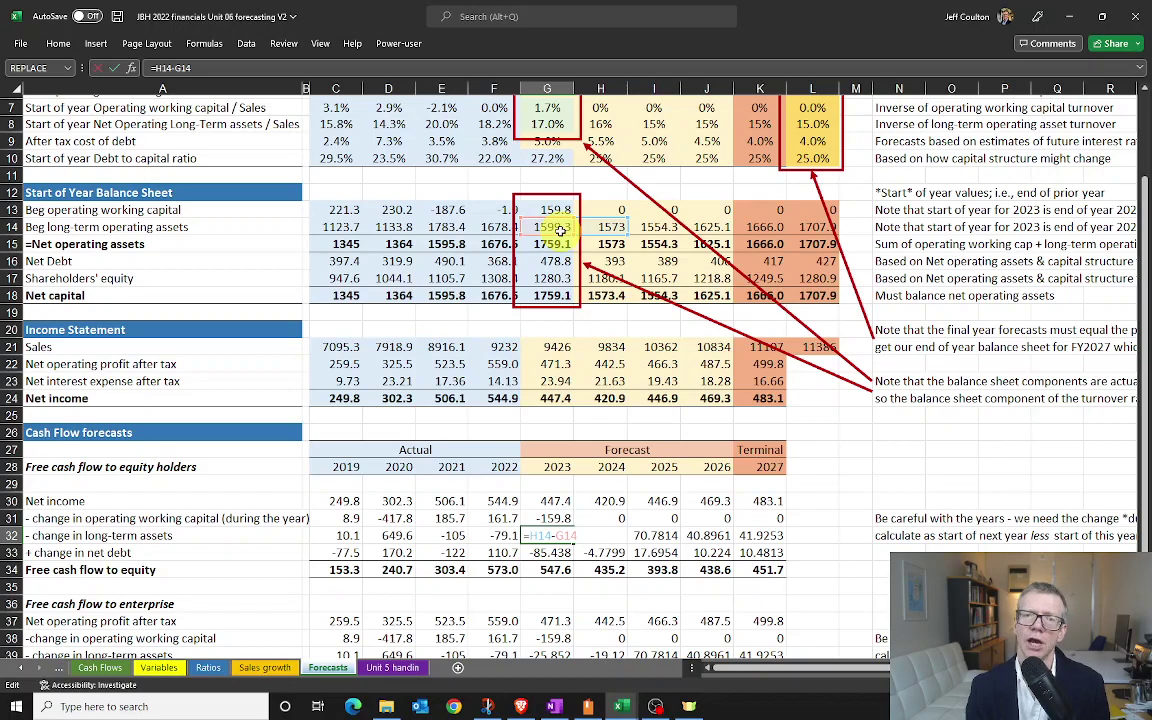
Step: Confirm the 2023 net debt change of -85.438 comes from =H16-G16, then select G32:K33
click(548, 552)
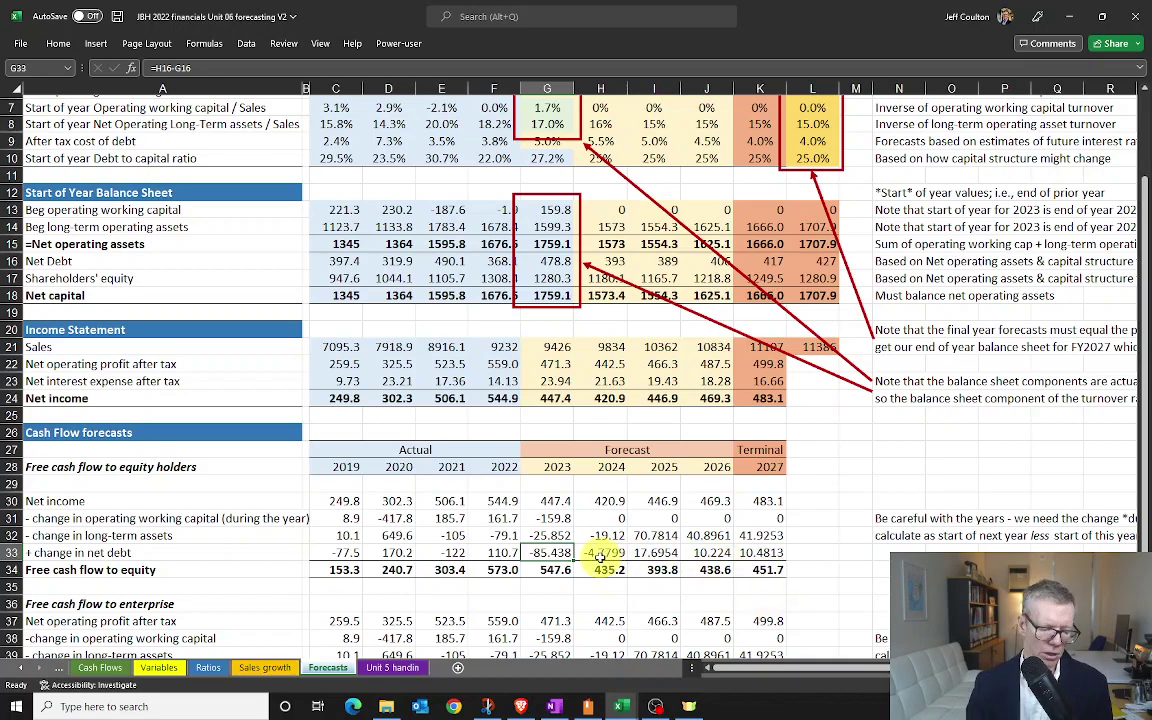
key(F2)
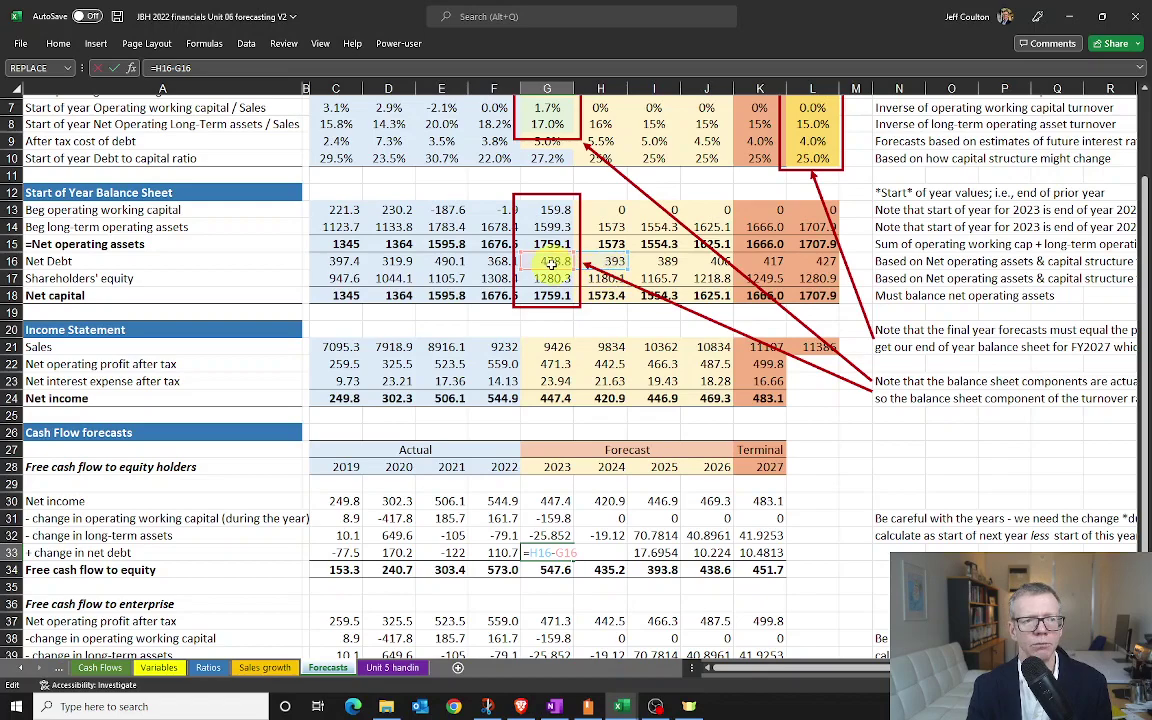
key(ctrl+Return)
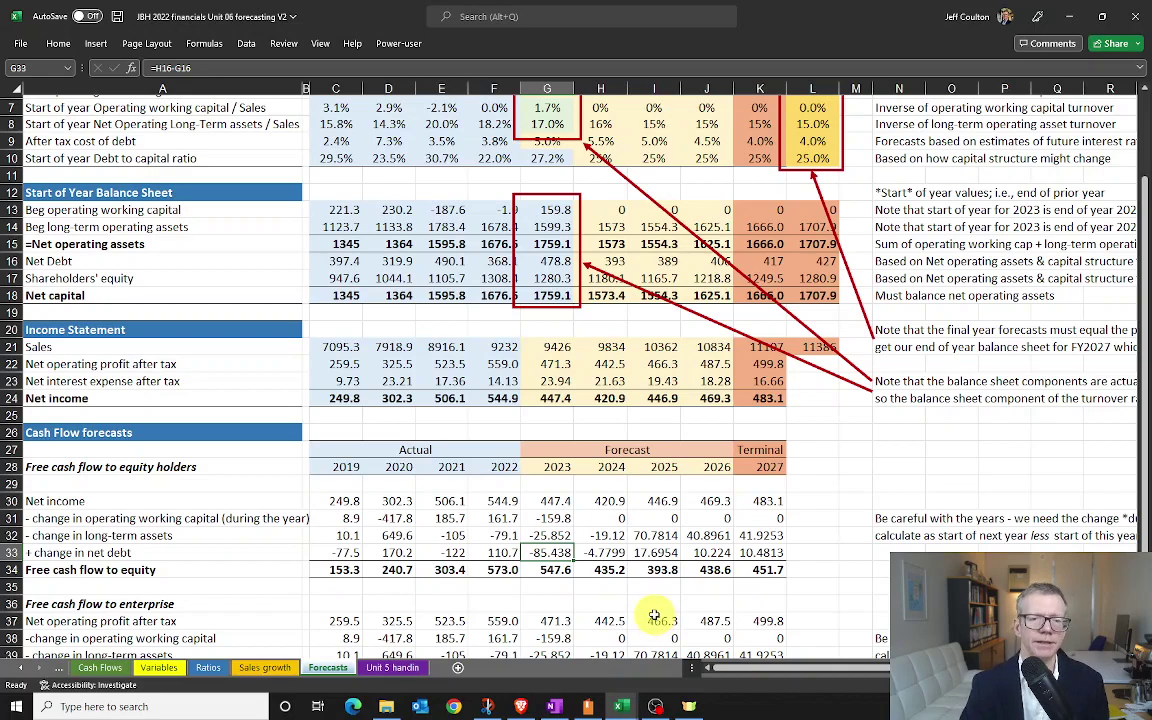
drag(536, 536, 750, 553)
Step: Format G32:K33 to one decimal place and save the workbook
right_click(750, 553)
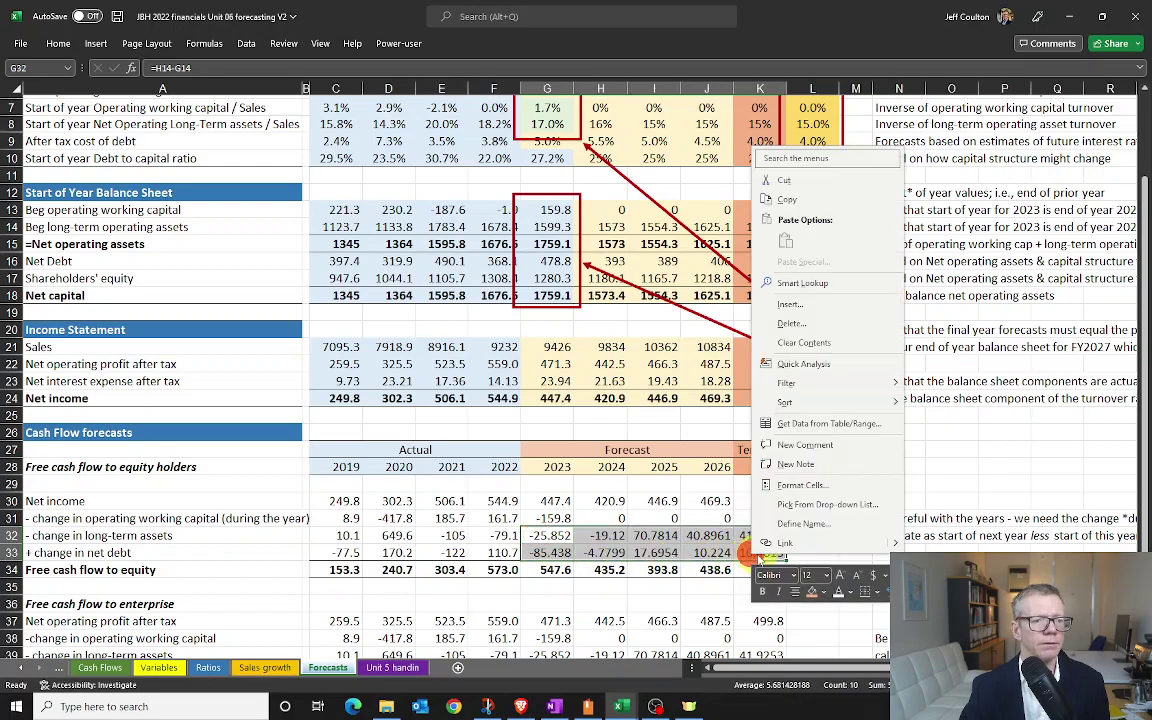
click(868, 591)
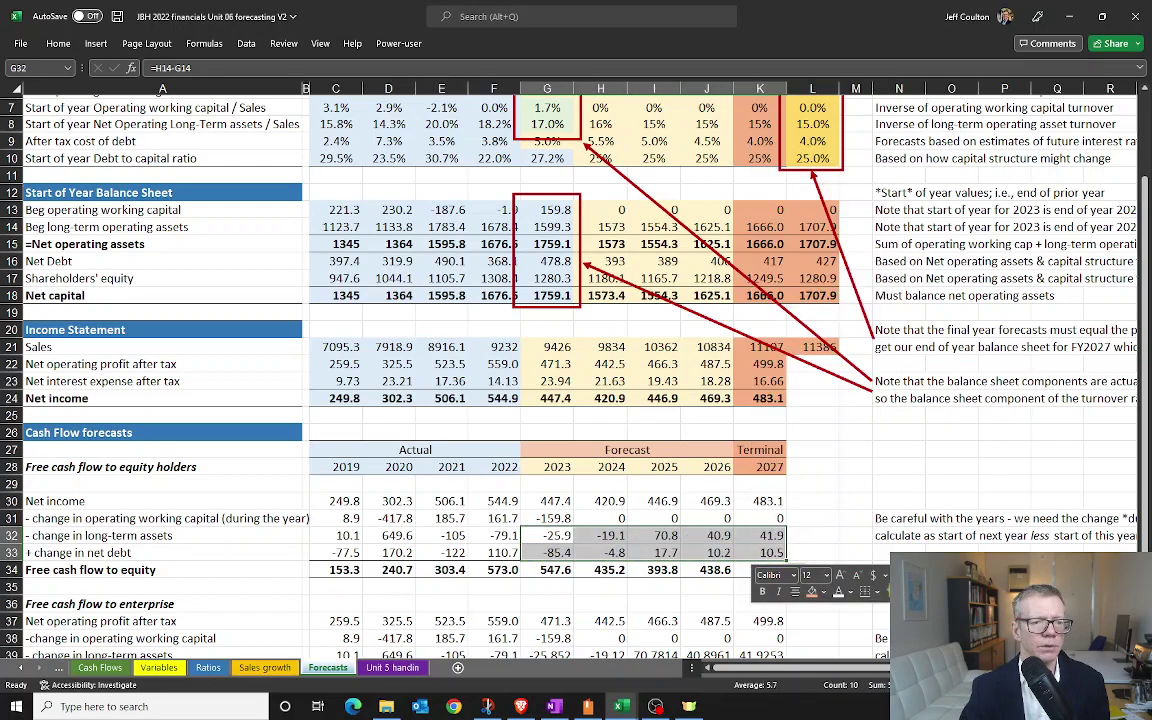
key(ctrl+z)
click(557, 552)
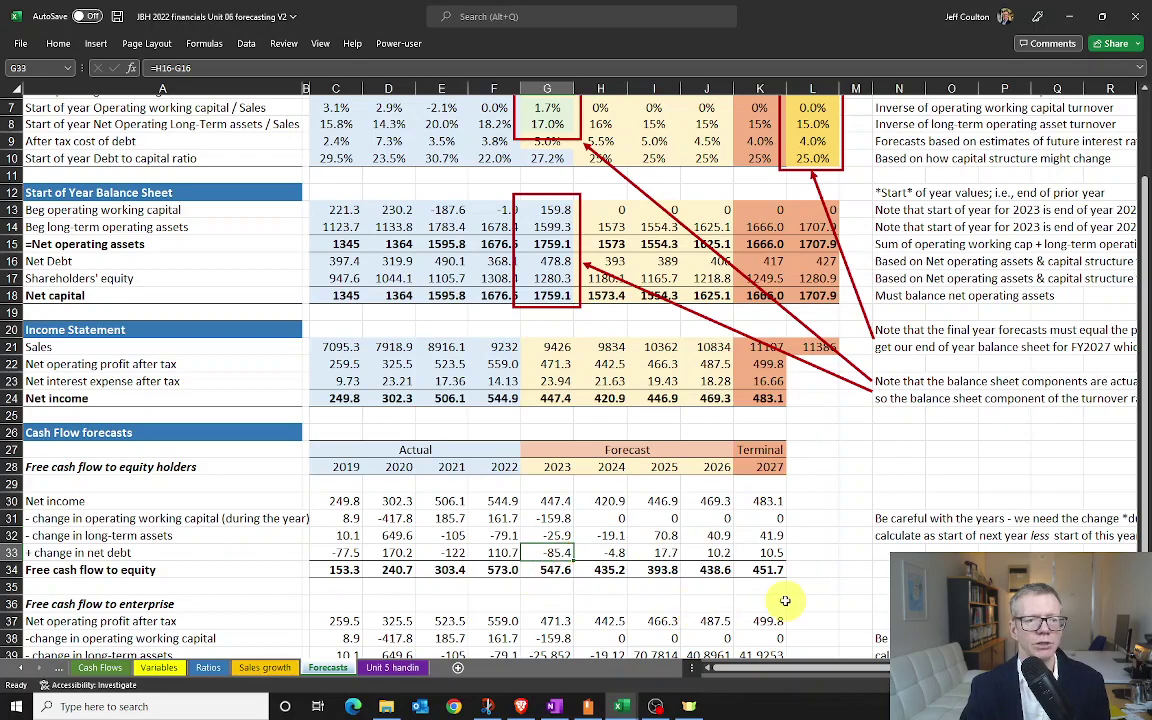
click(117, 16)
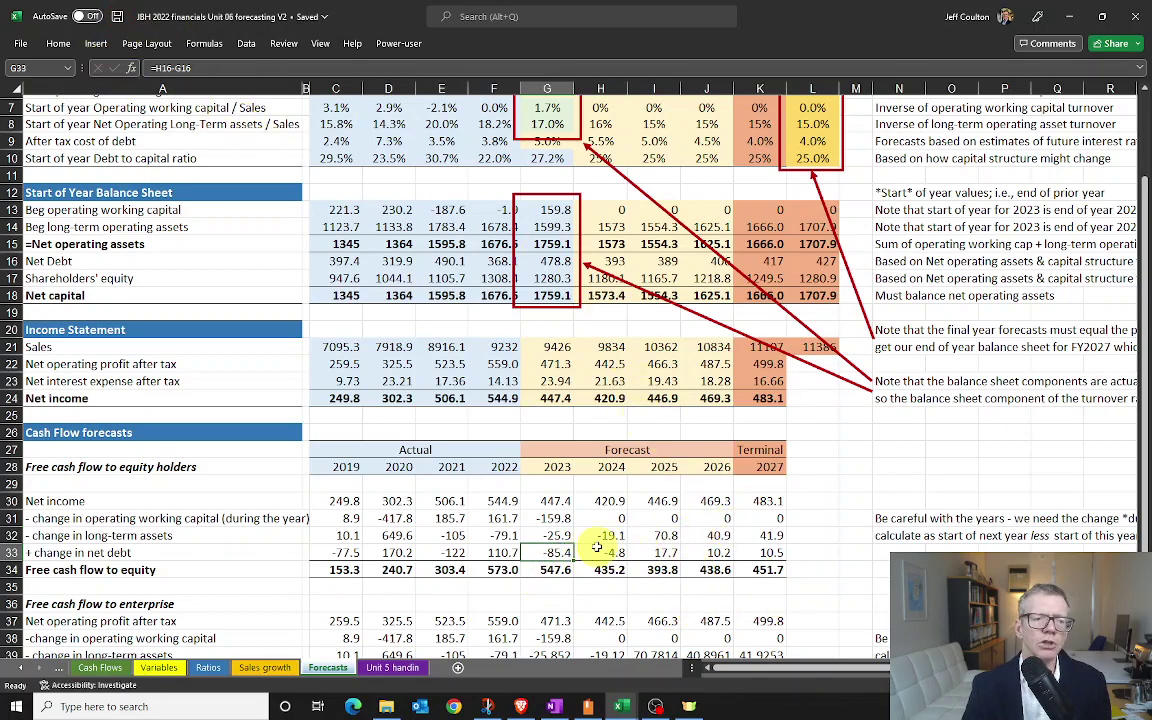
Step: Check free cash flow to equity: 547.6 in 2023 and 451.7 in 2027 via =K30-K31-K32+K33
click(549, 569)
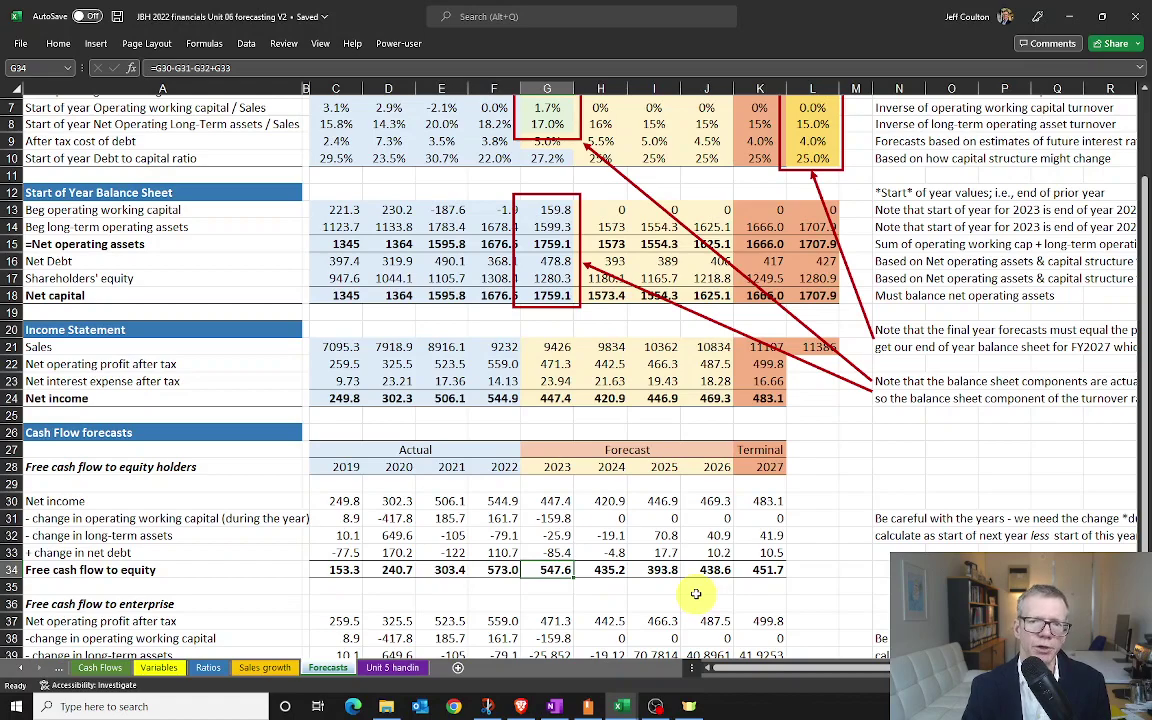
click(766, 570)
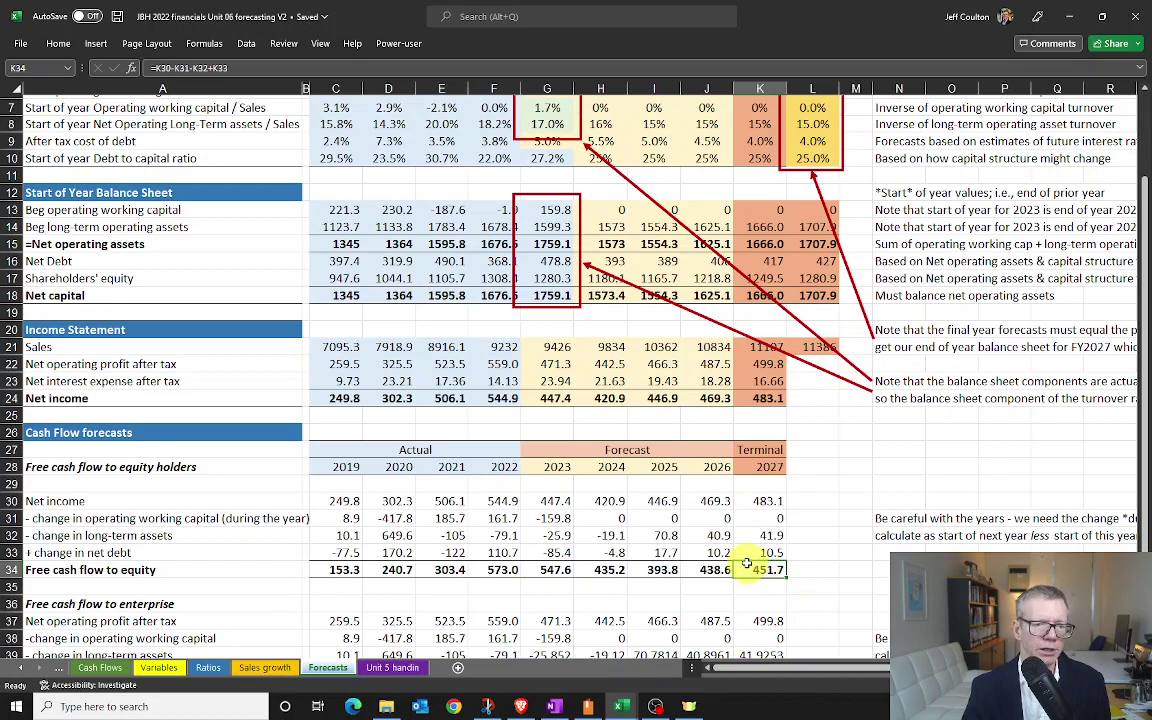
scroll(746, 564, down, 2)
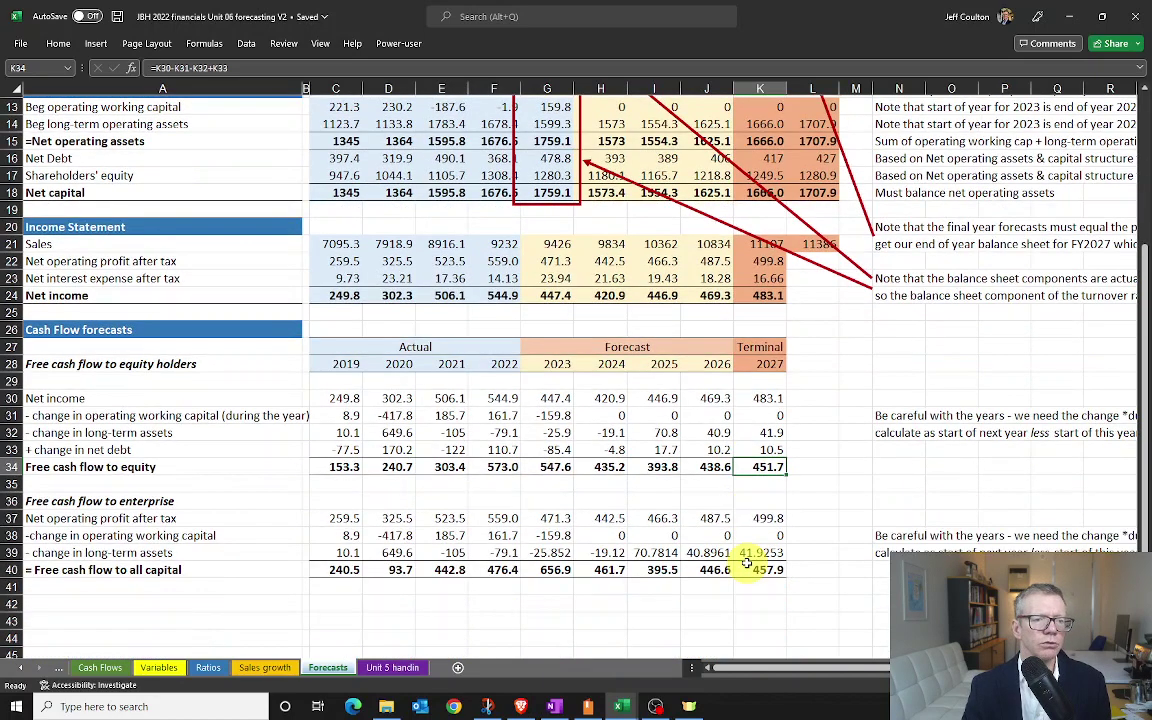
Step: Scroll to the free cash flow to all capital block, 656.9 in 2023 to 457.9 in 2027
scroll(746, 564, down, 1)
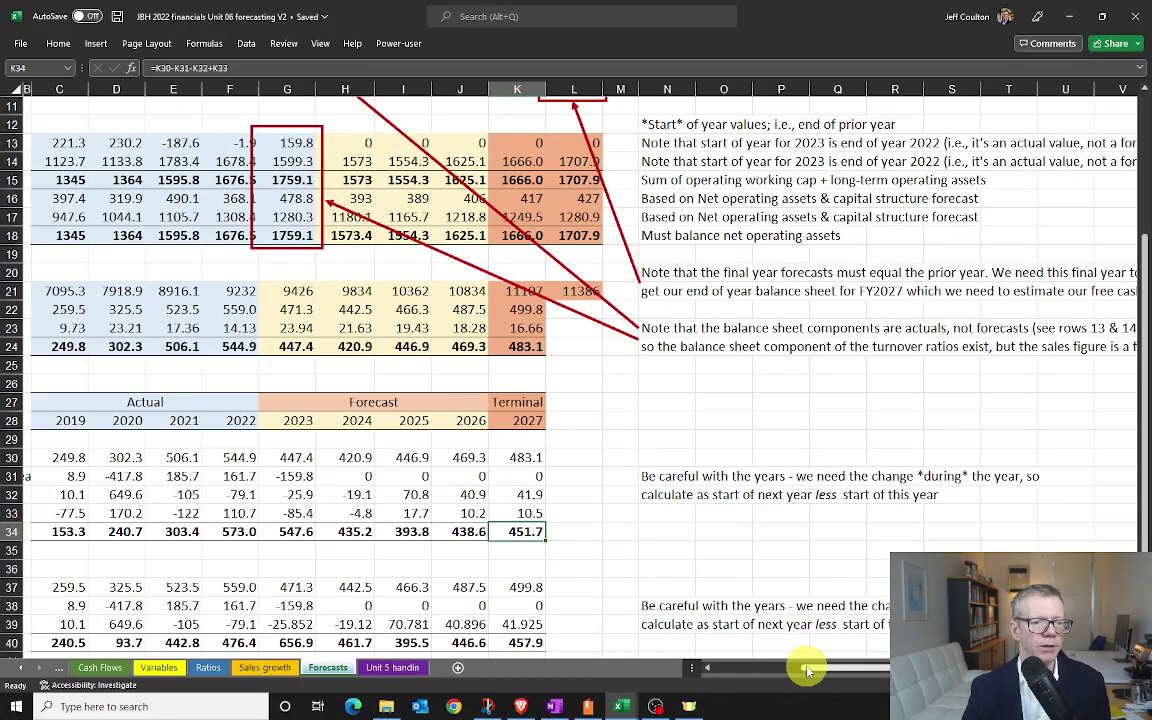
drag(806, 665, 740, 669)
scroll(600, 565, down, 2)
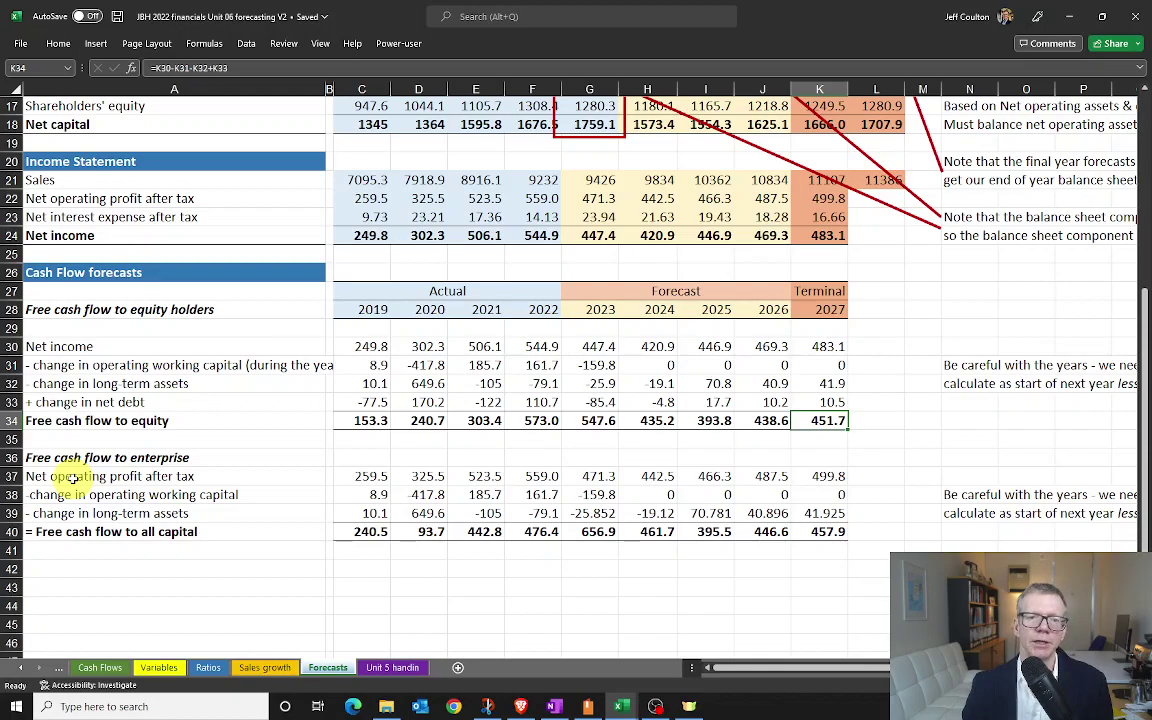
Step: Trace the working capital and long-term asset changes and the 2027 free cash flow formula =K37-K38-K39
click(822, 493)
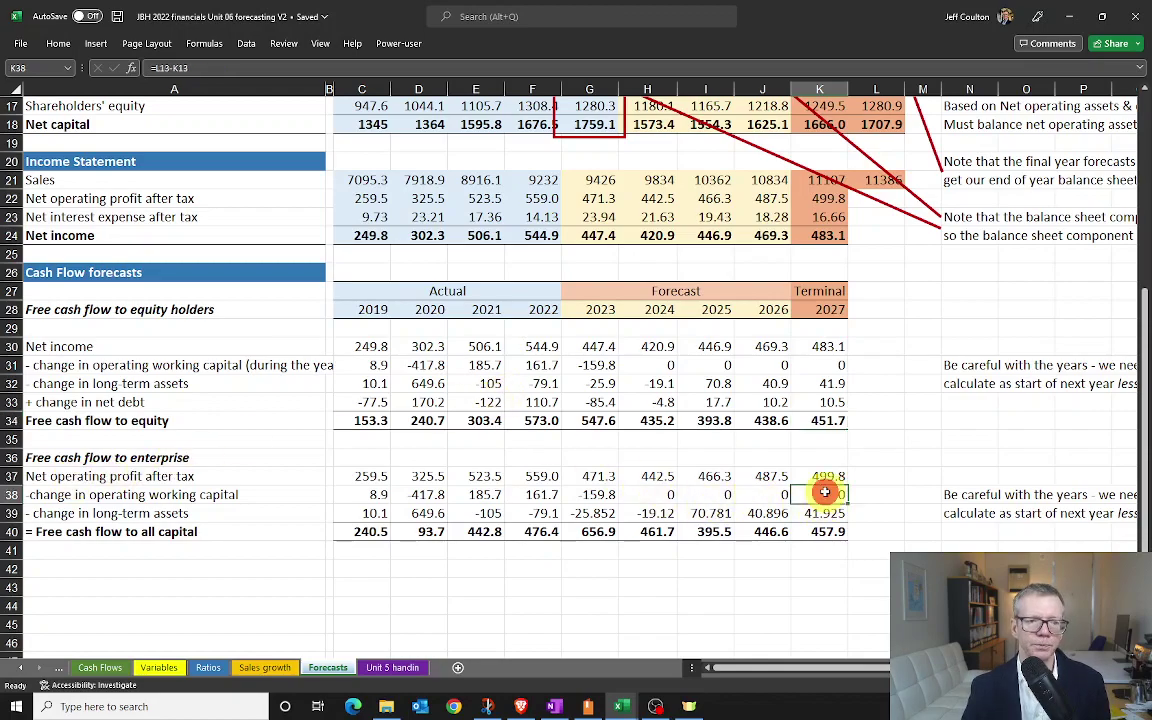
click(627, 494)
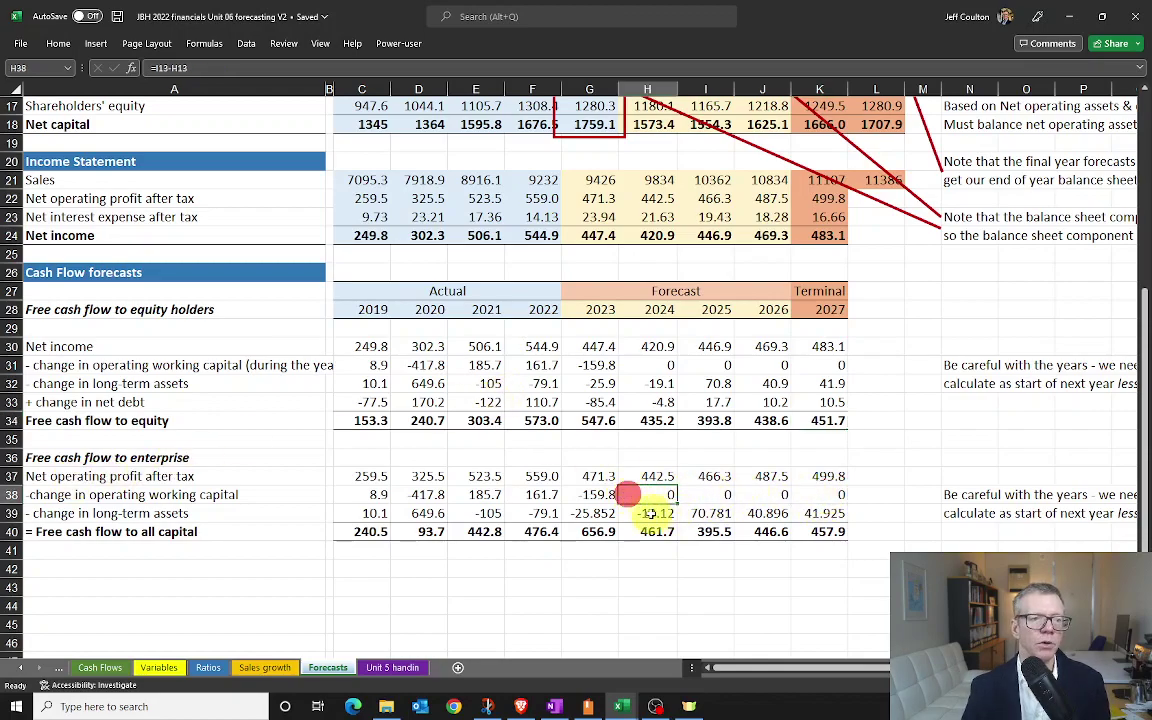
click(595, 494)
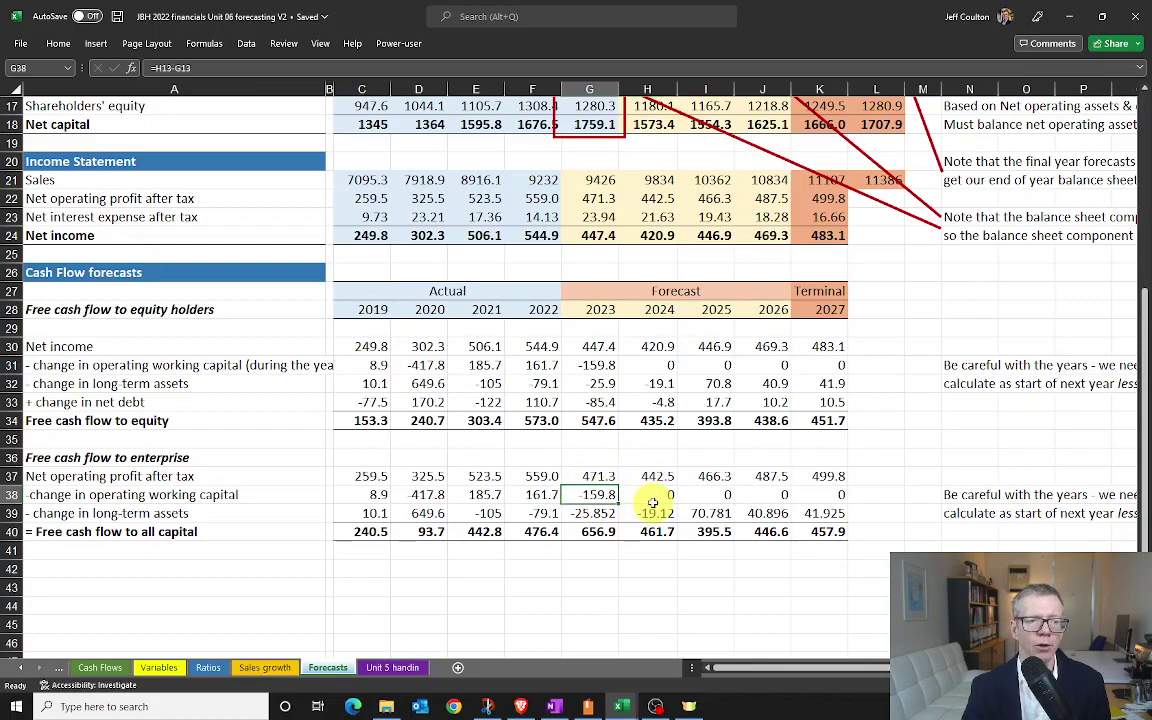
click(594, 512)
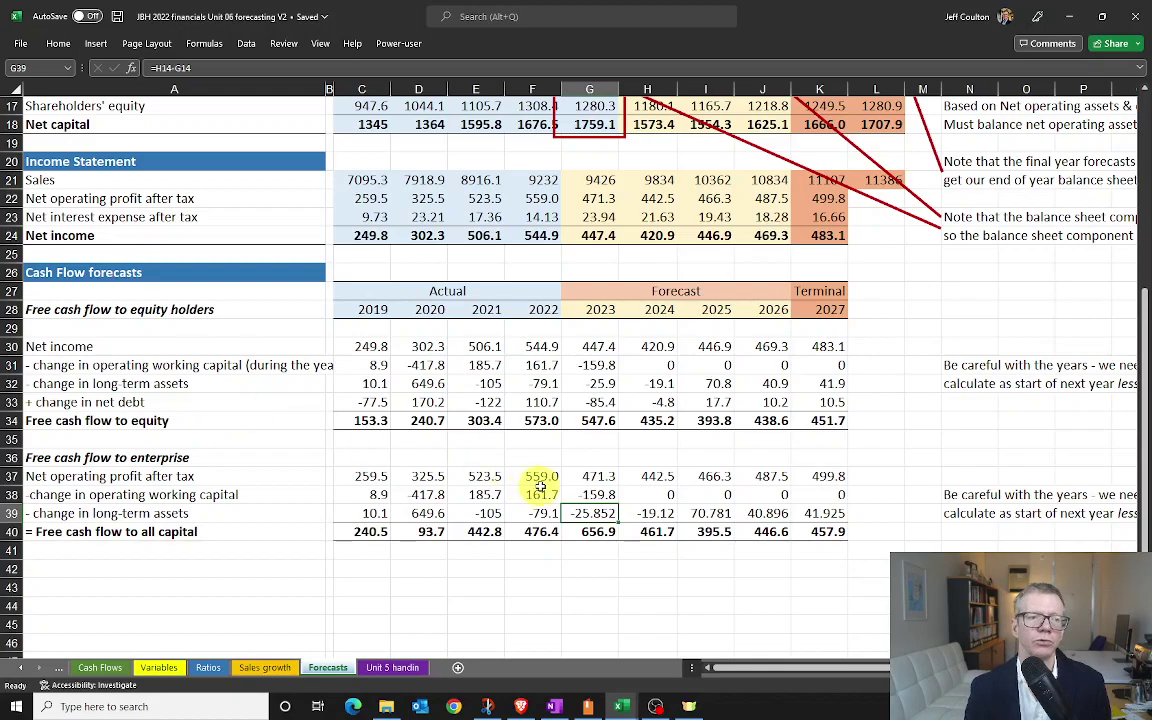
click(598, 531)
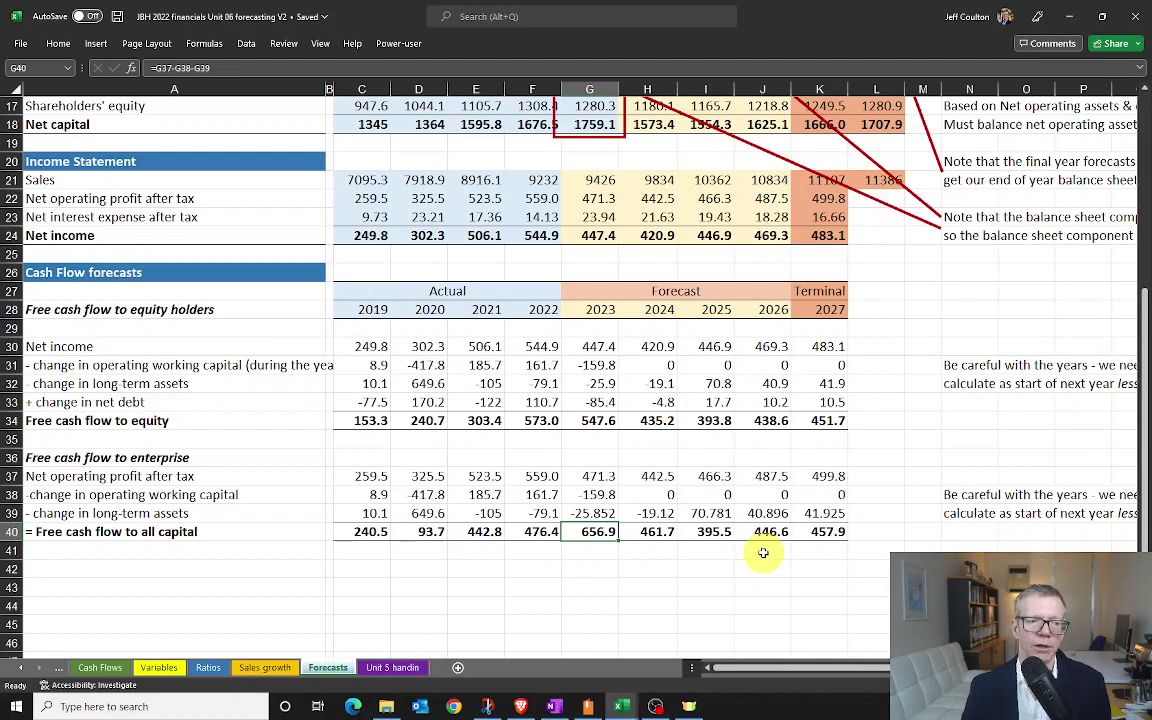
key(Right)
key(Right)
key(Right)
key(Right)
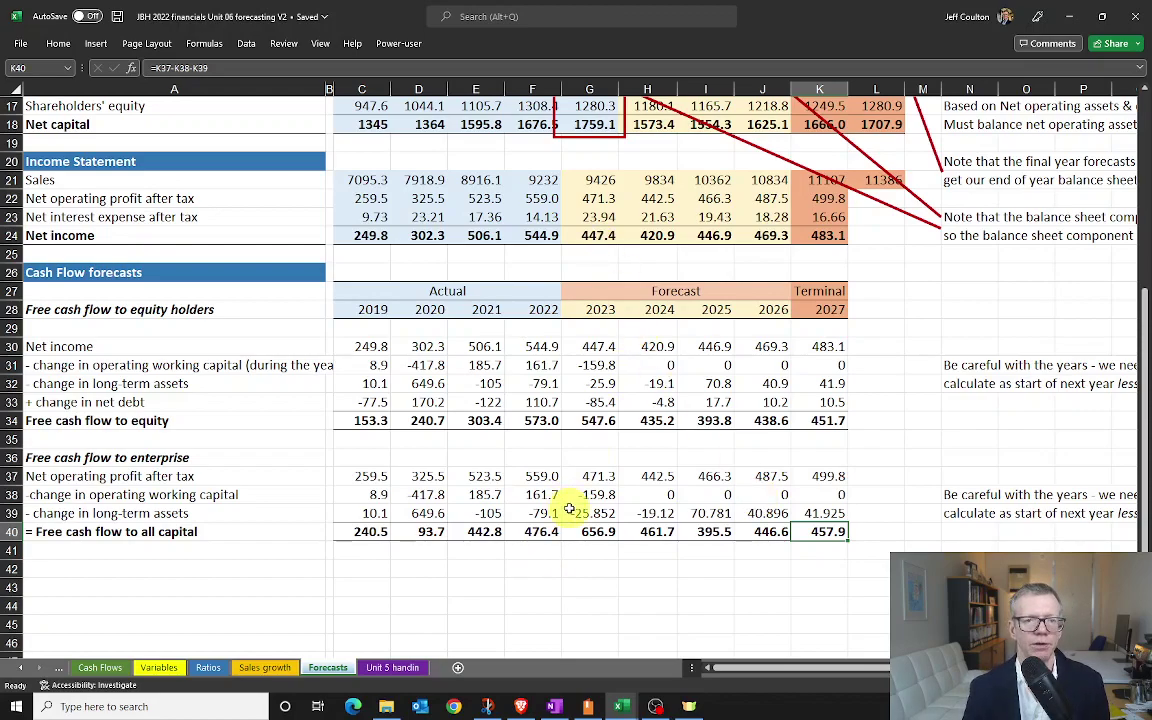
Step: Scroll back up to row 1 of the Forecasts sheet with the JB Hi-Fi assumptions
scroll(570, 507, up, 5)
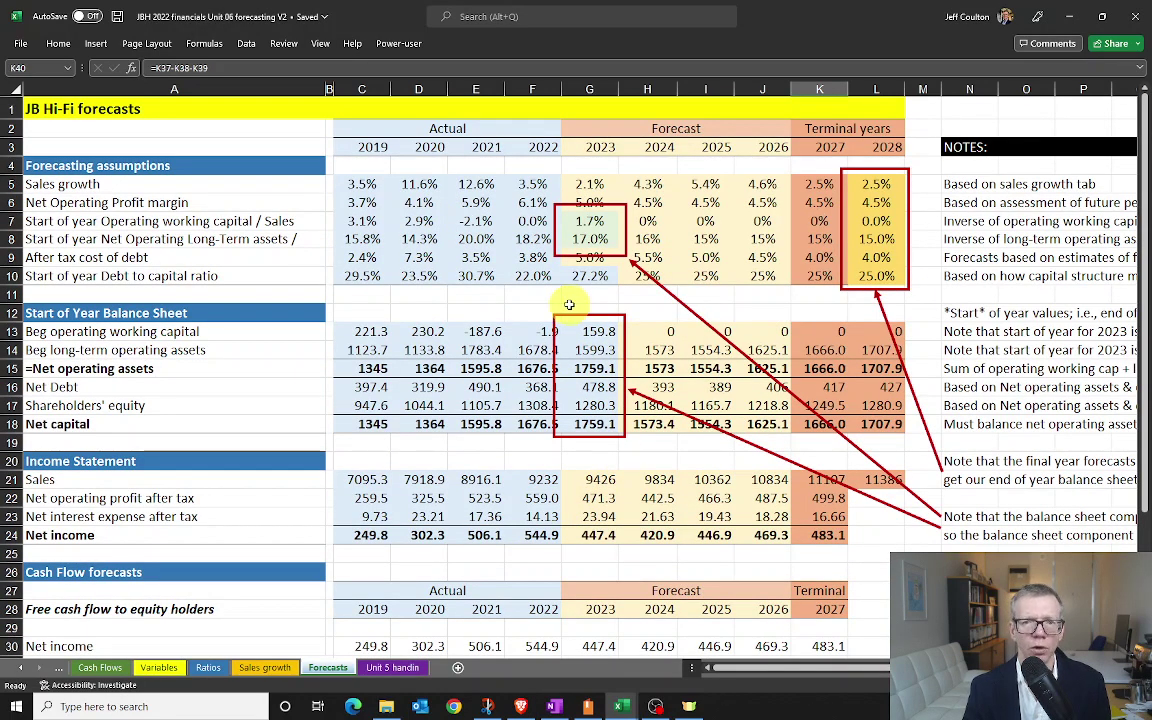
scroll(535, 315, down, 3)
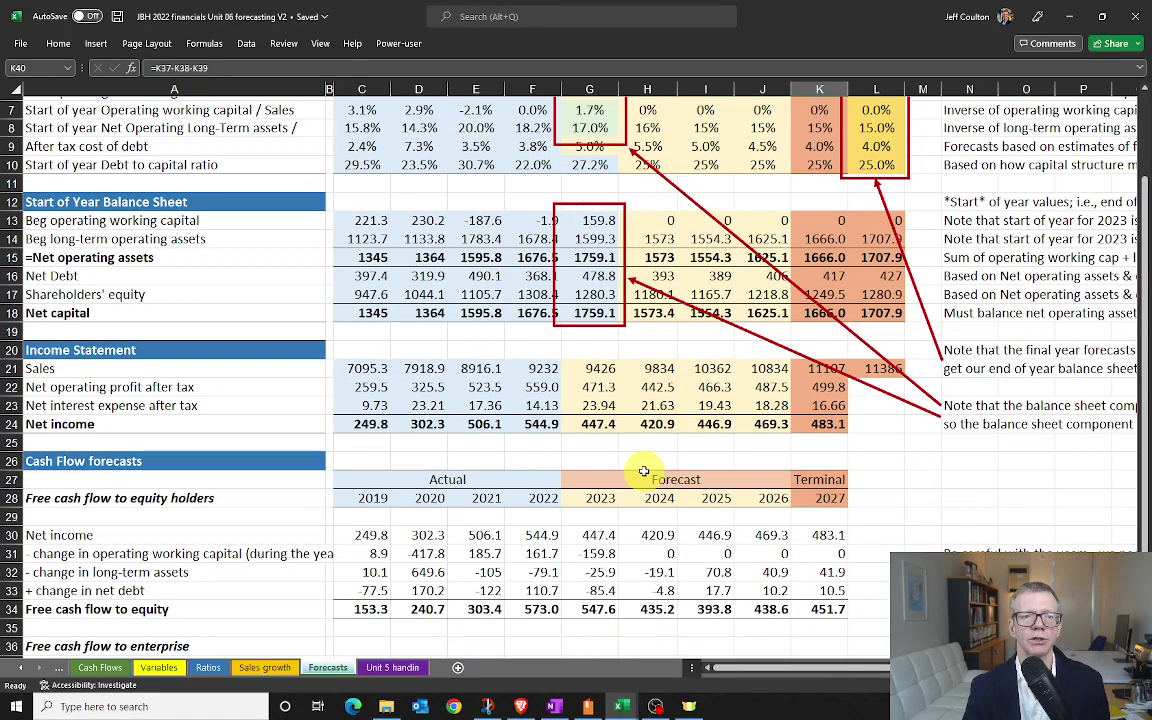
scroll(517, 514, up, 3)
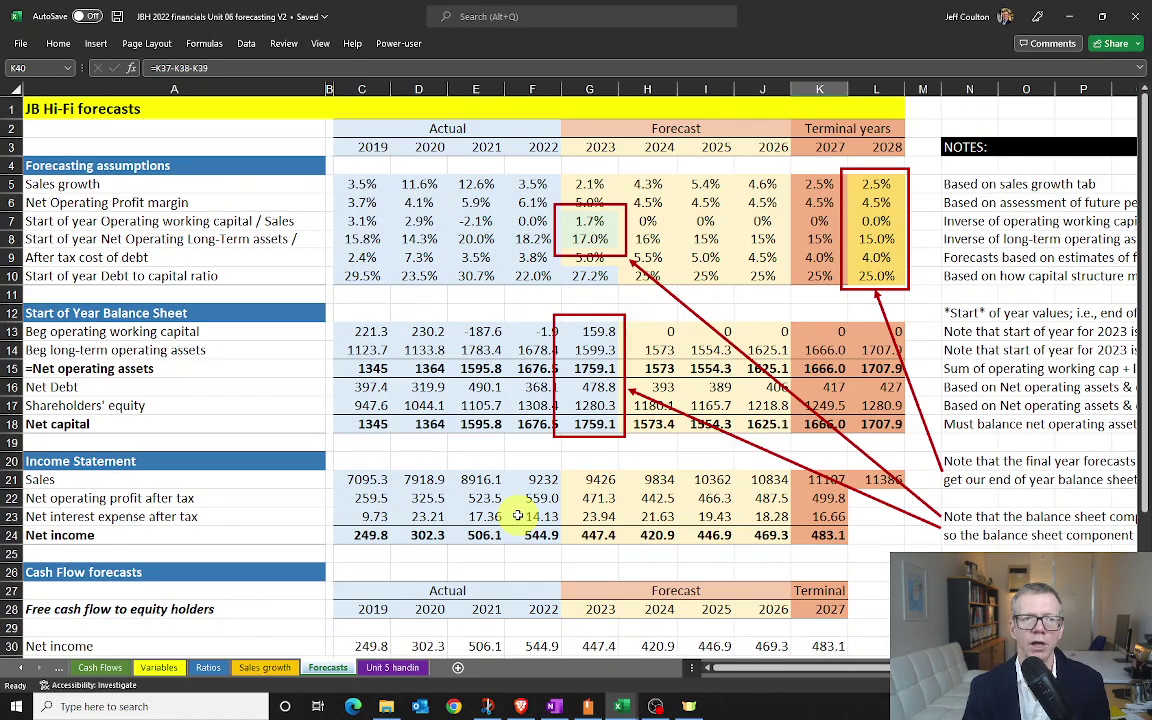